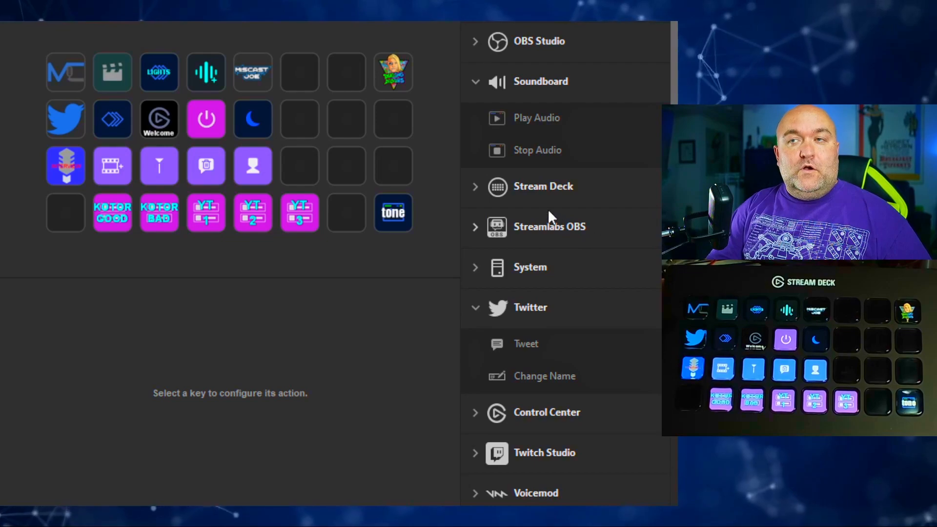
- Create a folder on the last key of the third row and title it TRAIN
{"action": "left_click", "coordinate": [476, 188]}
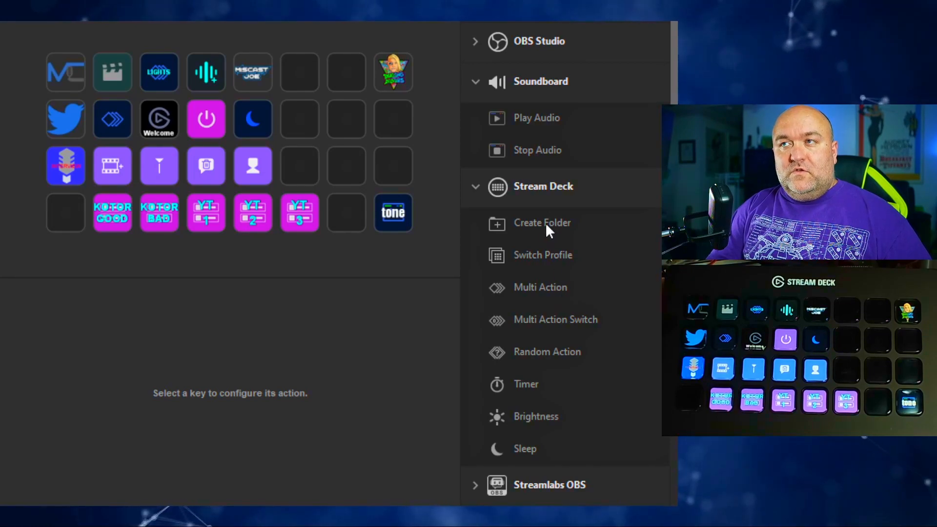
{"action": "left_click_drag", "start_coordinate": [546, 223], "coordinate": [397, 149]}
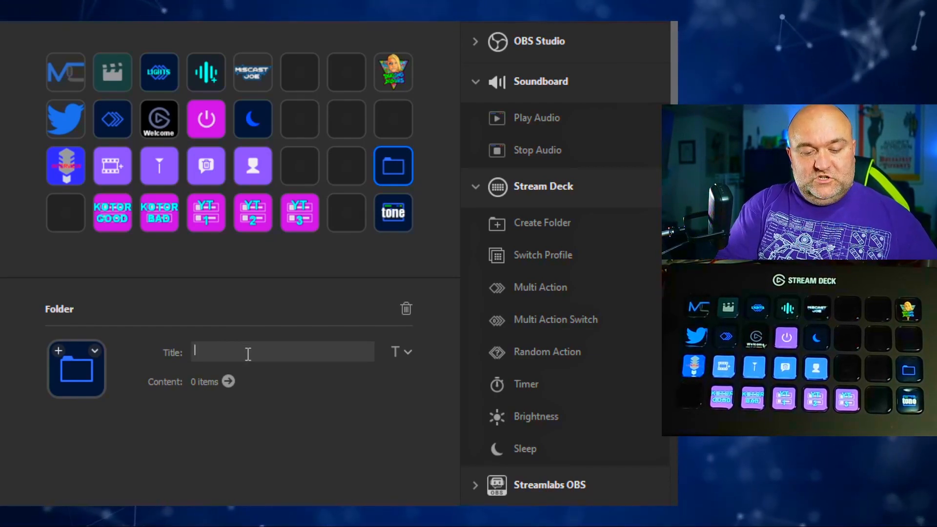
{"action": "type", "text": "TRAIN"}
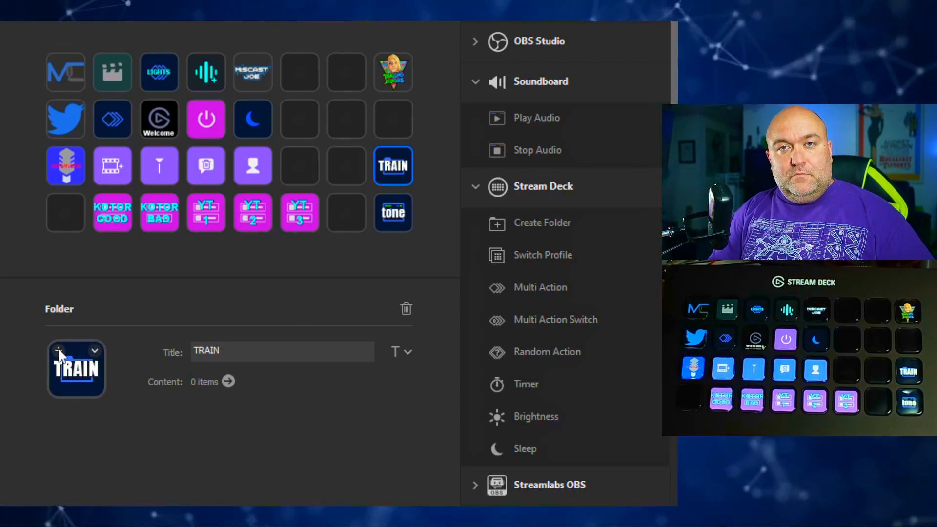
{"action": "left_click", "coordinate": [59, 351]}
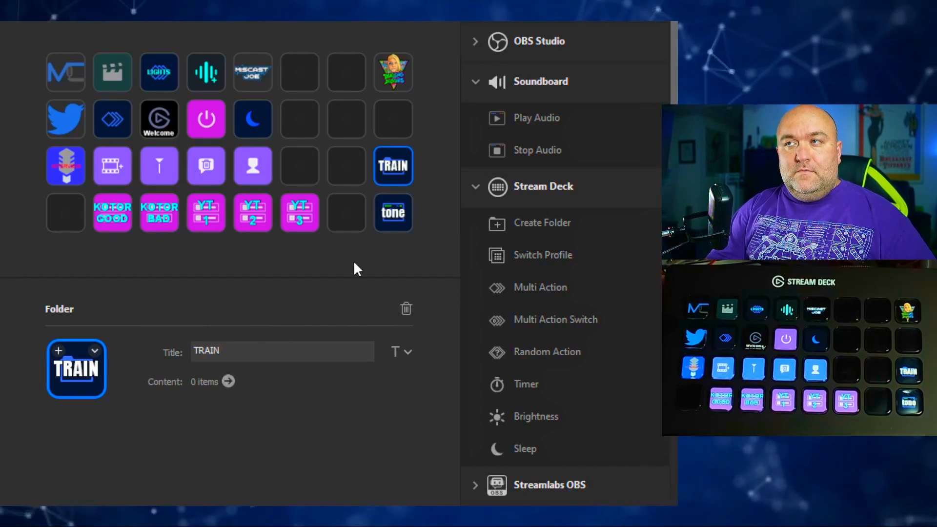
- In the TRAIN folder, add a Flashback Recording key with a 5 Minutes duration, titled "5 min", on the first key of the fourth row
{"action": "double_click", "coordinate": [399, 170]}
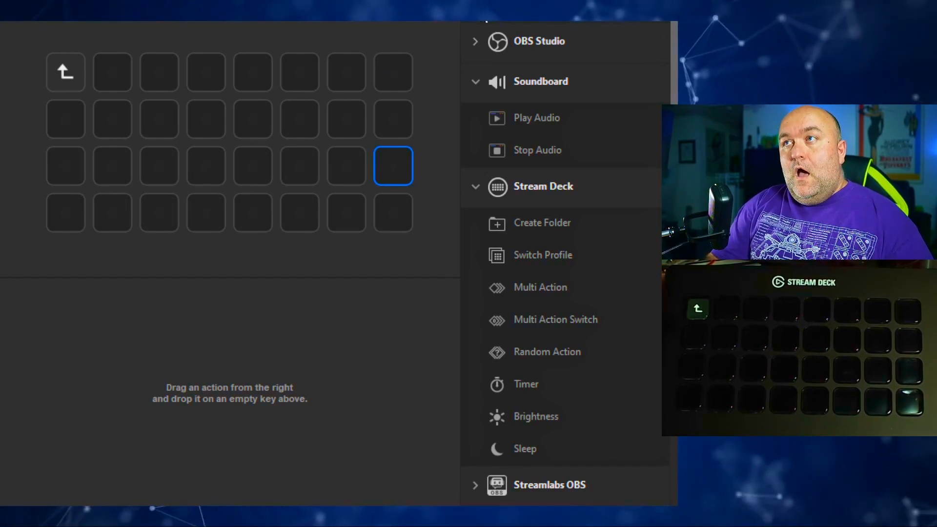
{"action": "scroll", "coordinate": [488, 25], "scroll_direction": "up", "scroll_amount": 4}
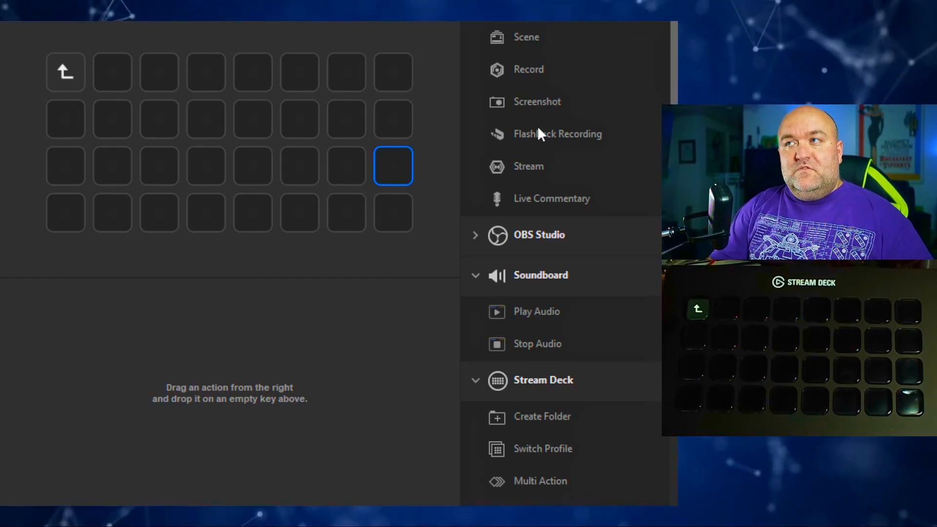
{"action": "left_click_drag", "start_coordinate": [542, 139], "coordinate": [110, 78]}
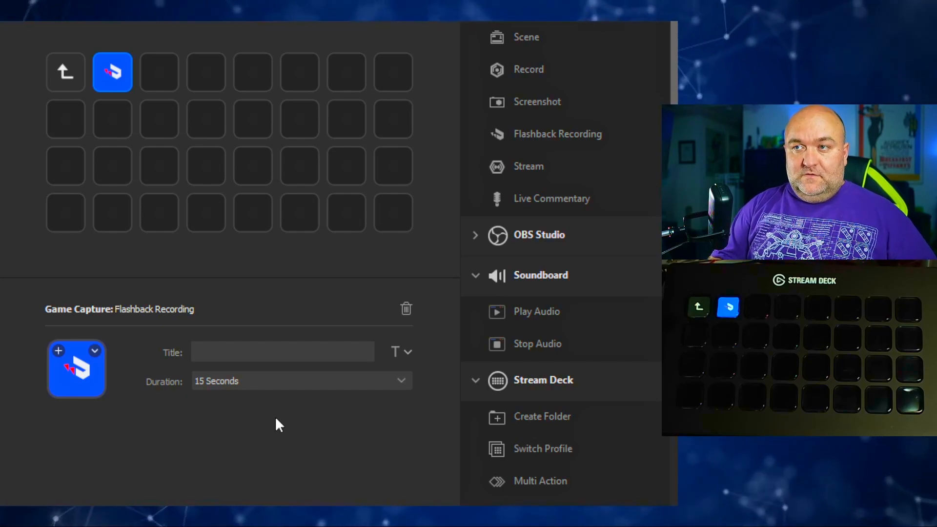
{"action": "left_click", "coordinate": [274, 481]}
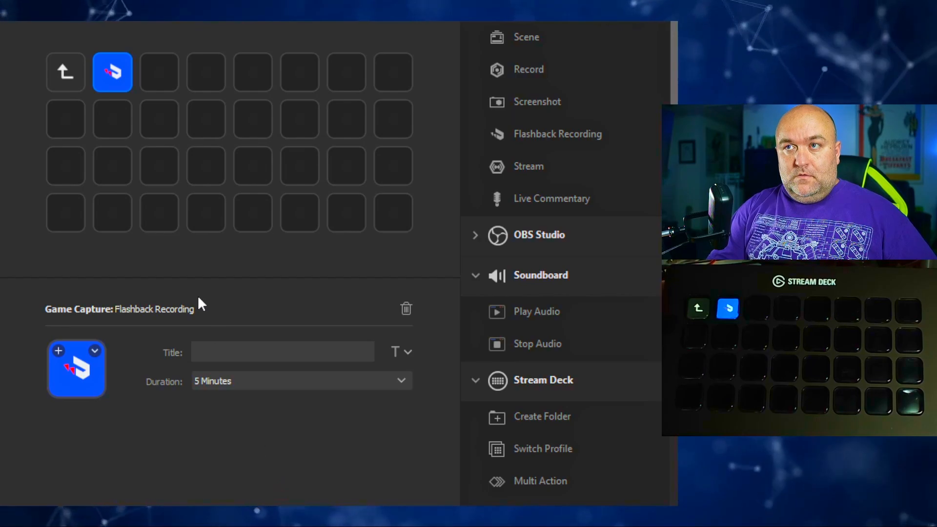
{"action": "left_click", "coordinate": [215, 349]}
{"action": "type", "text": "5 min"}
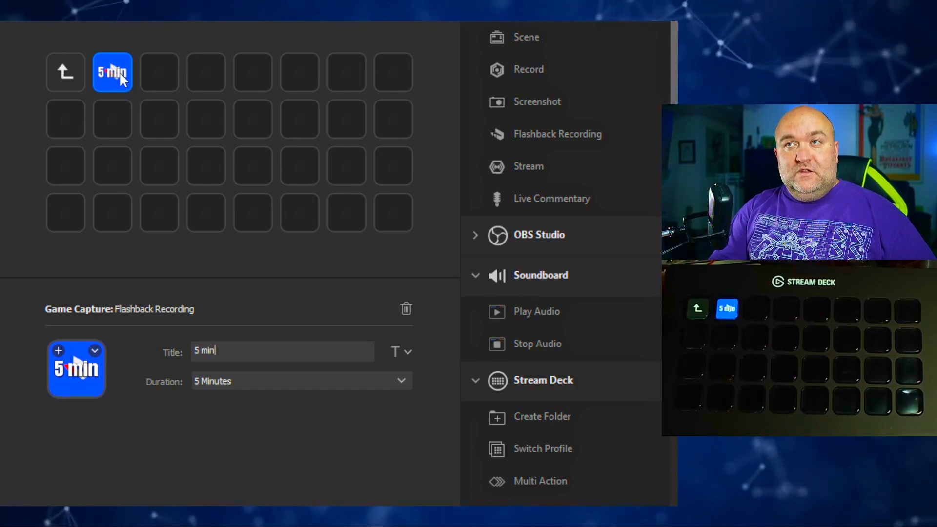
{"action": "left_click_drag", "start_coordinate": [127, 72], "coordinate": [173, 134]}
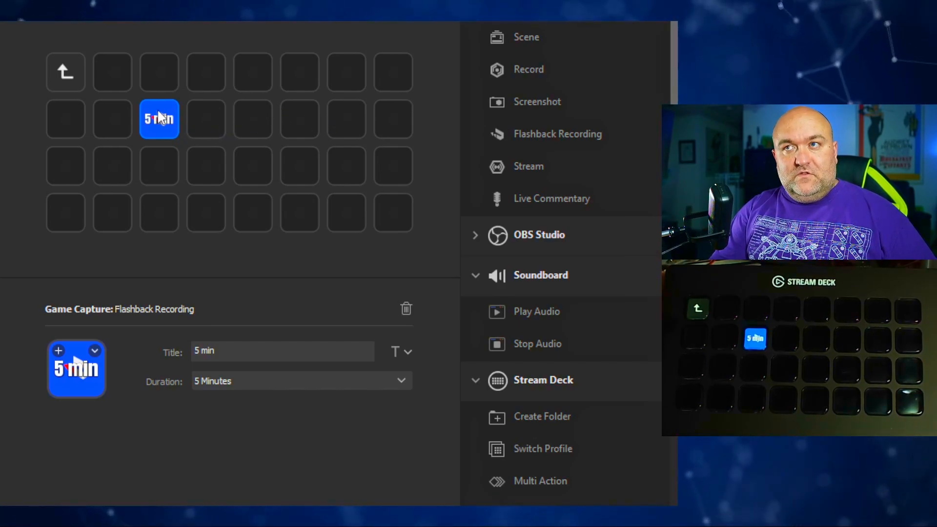
{"action": "left_click_drag", "start_coordinate": [161, 119], "coordinate": [68, 211]}
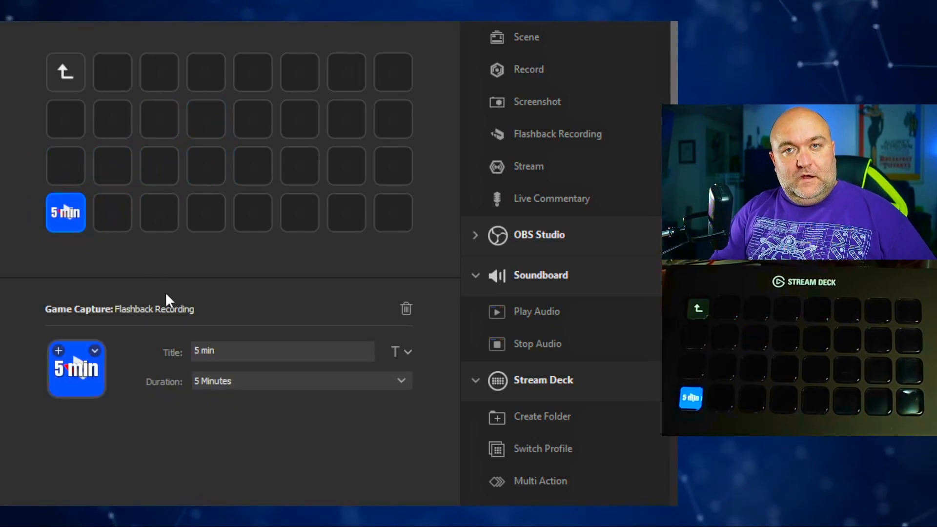
- Add an OBS Studio Scene key titled GAME beside the back key, using the TEST/TRAIN collection and the Gaming scene
{"action": "left_click", "coordinate": [475, 235]}
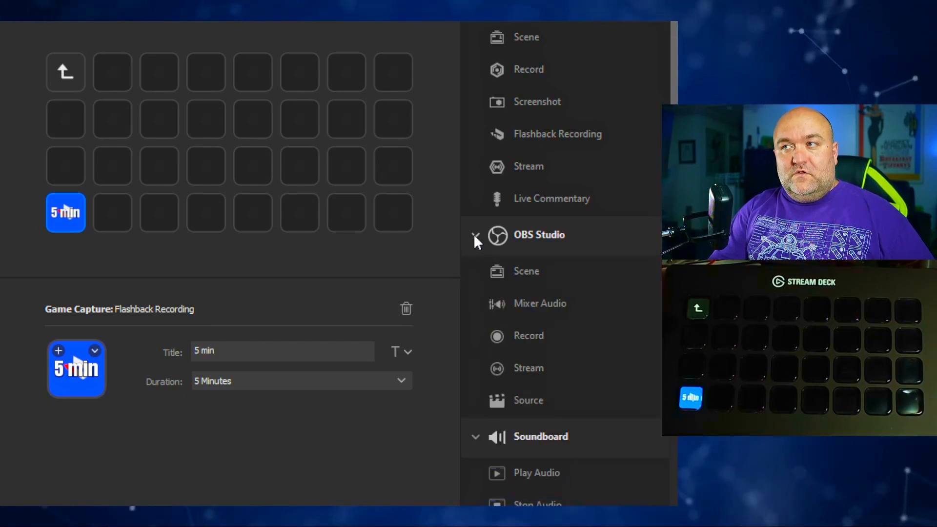
{"action": "scroll", "coordinate": [598, 271], "scroll_direction": "down", "scroll_amount": 2}
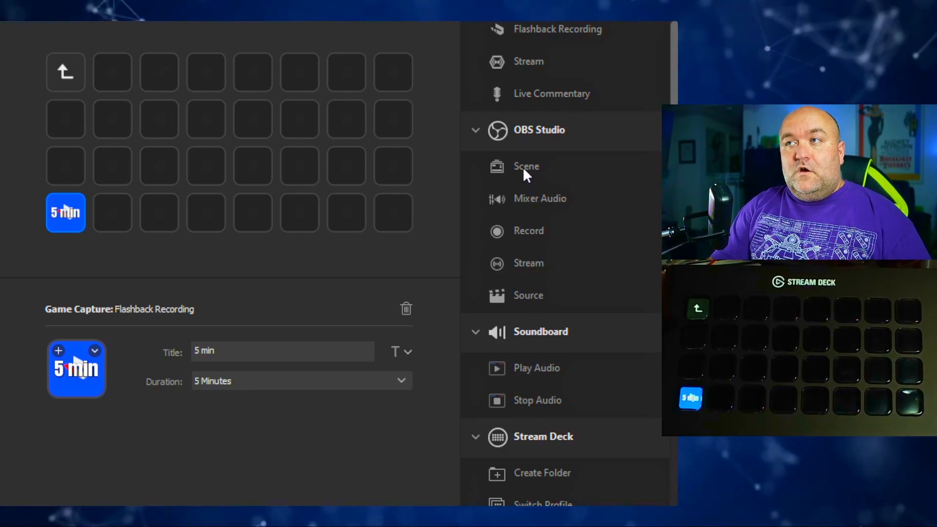
{"action": "left_click_drag", "start_coordinate": [523, 167], "coordinate": [120, 69]}
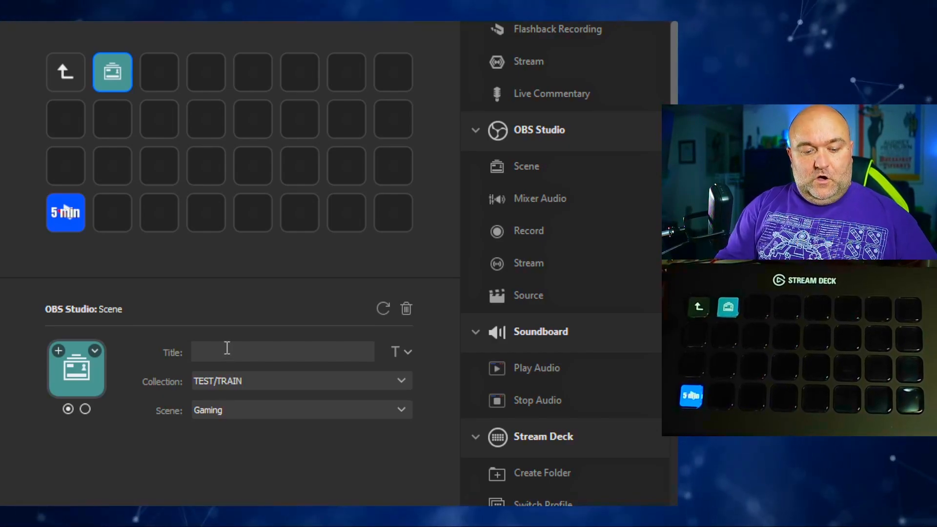
{"action": "type", "text": "AME"}
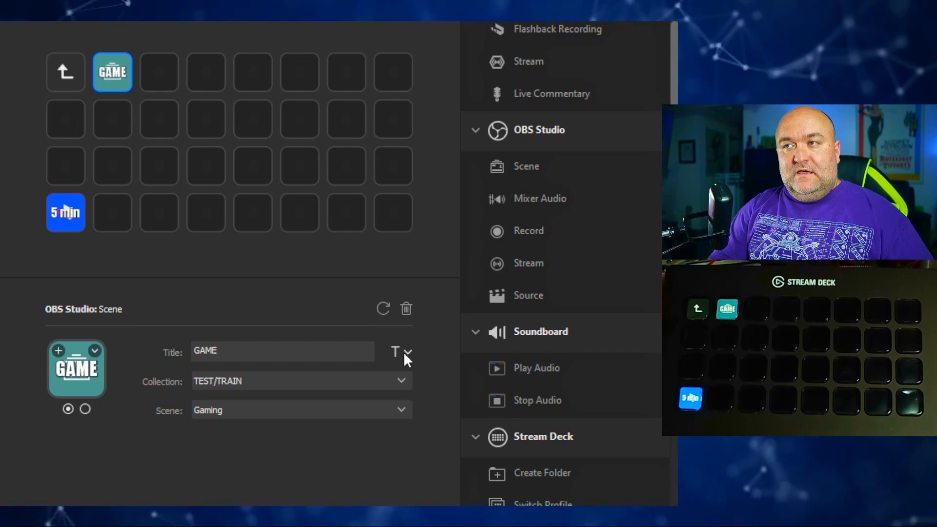
{"action": "left_click", "coordinate": [360, 334]}
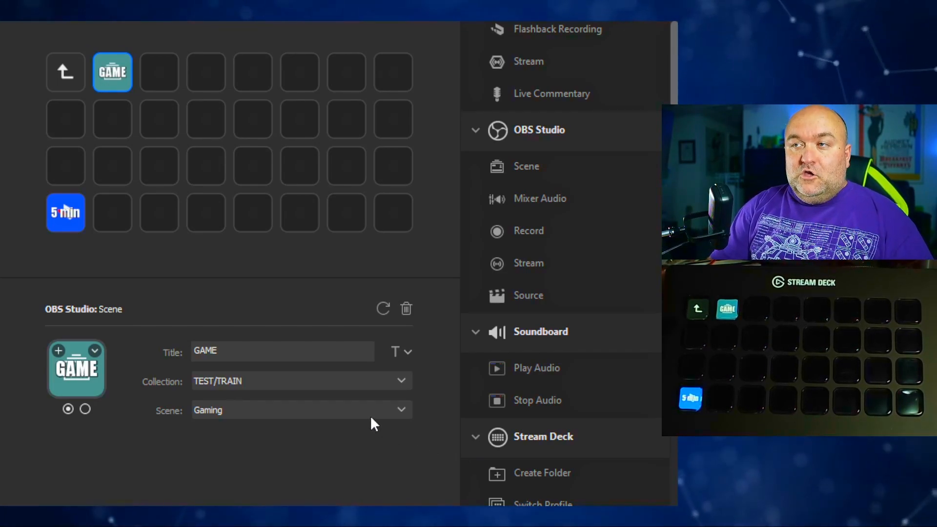
{"action": "left_click", "coordinate": [310, 405]}
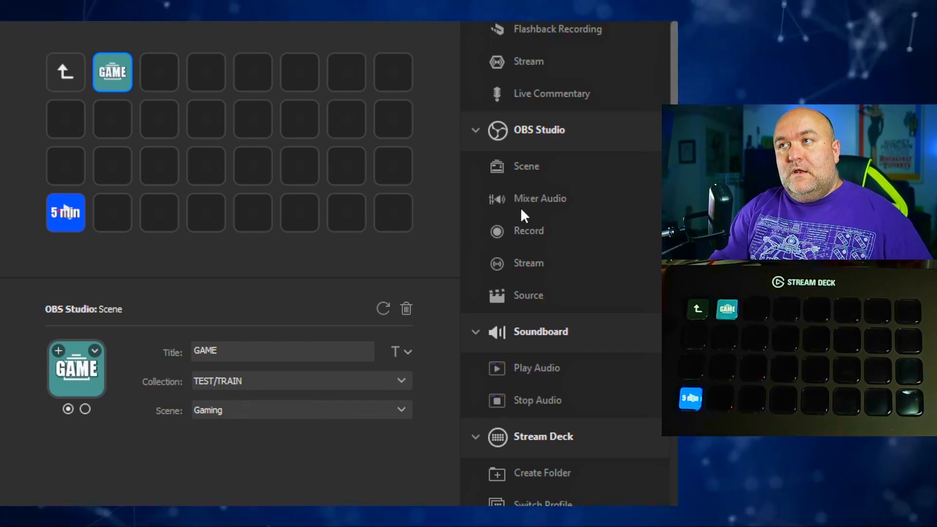
- Add a second OBS Studio Scene key after GAME for the CAMERA MASK scene and title it MASK
{"action": "left_click_drag", "start_coordinate": [534, 169], "coordinate": [162, 69]}
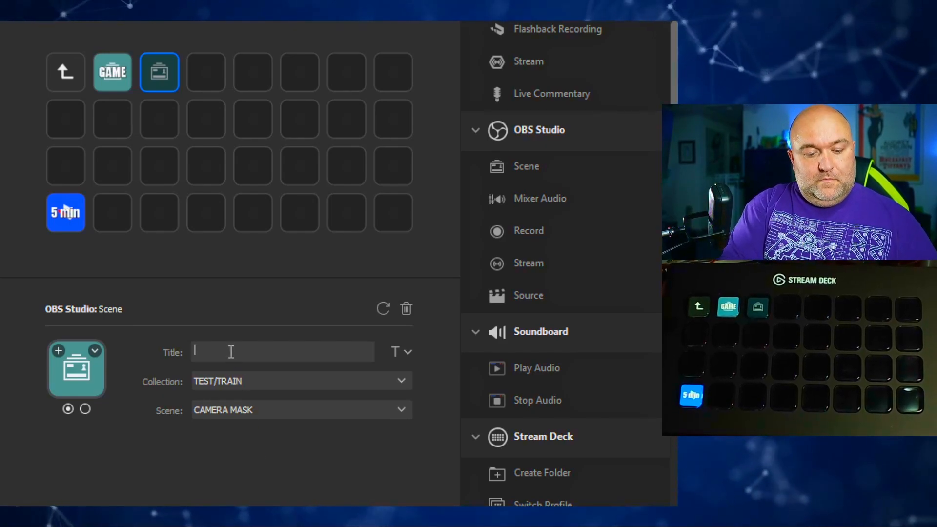
{"action": "type", "text": "MASK"}
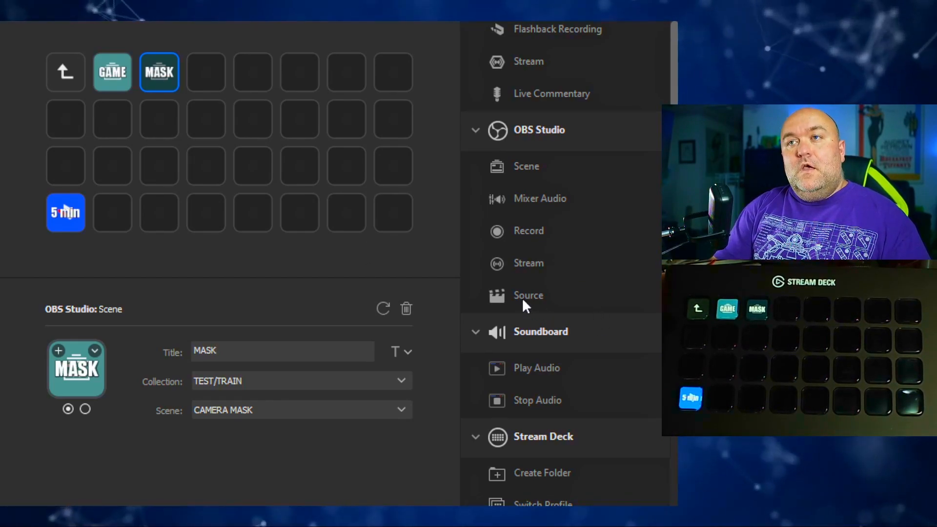
- Add an OBS Studio Source key below GAME for the OH YEAH source in the Gaming scene and title it OH YEAH
{"action": "left_click_drag", "start_coordinate": [529, 297], "coordinate": [99, 111]}
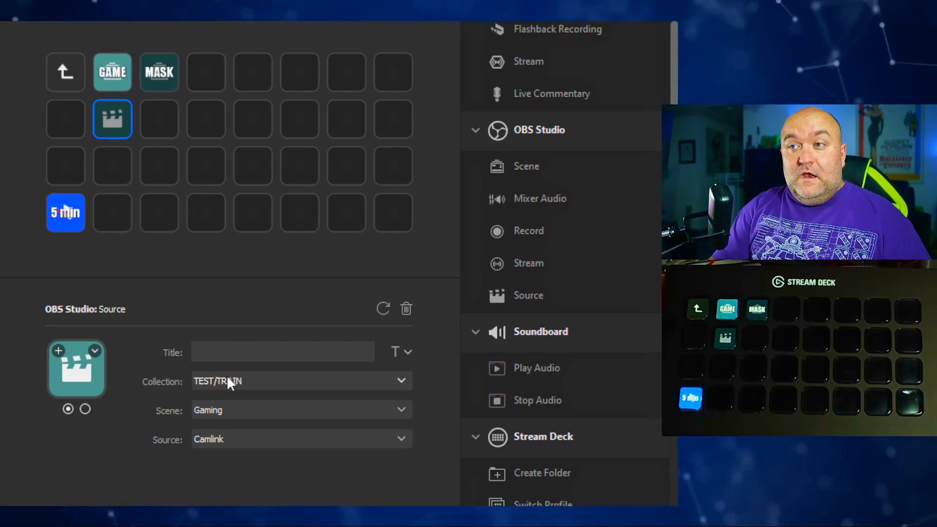
{"action": "left_click", "coordinate": [224, 431]}
{"action": "left_click", "coordinate": [268, 512]}
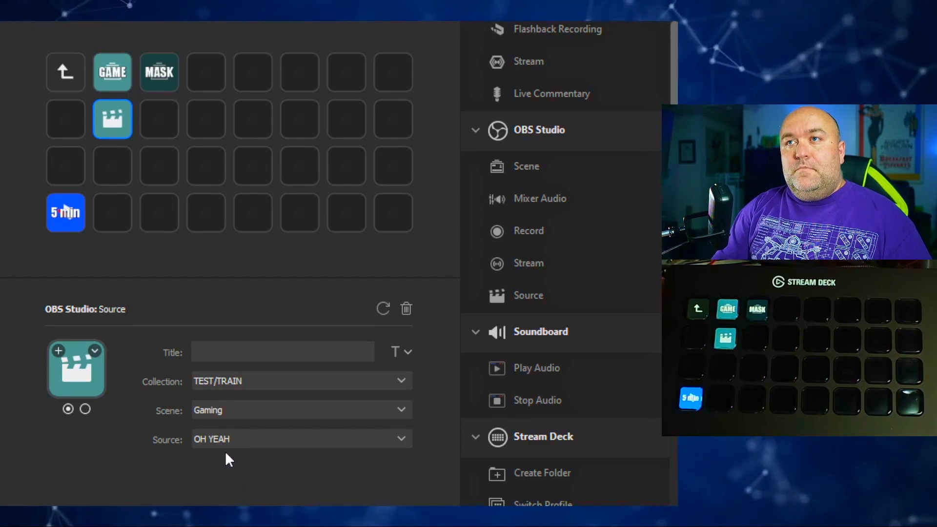
{"action": "left_click", "coordinate": [218, 349]}
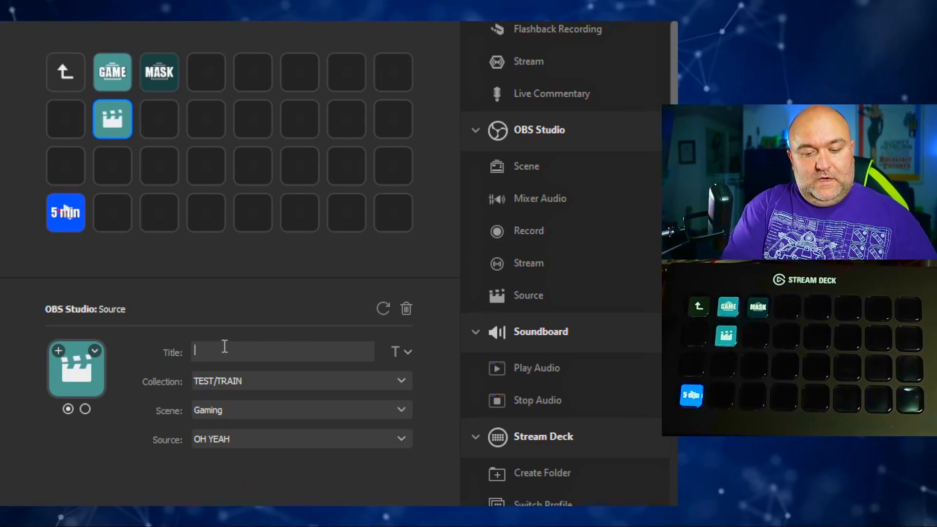
{"action": "type", "text": "OH YE"}
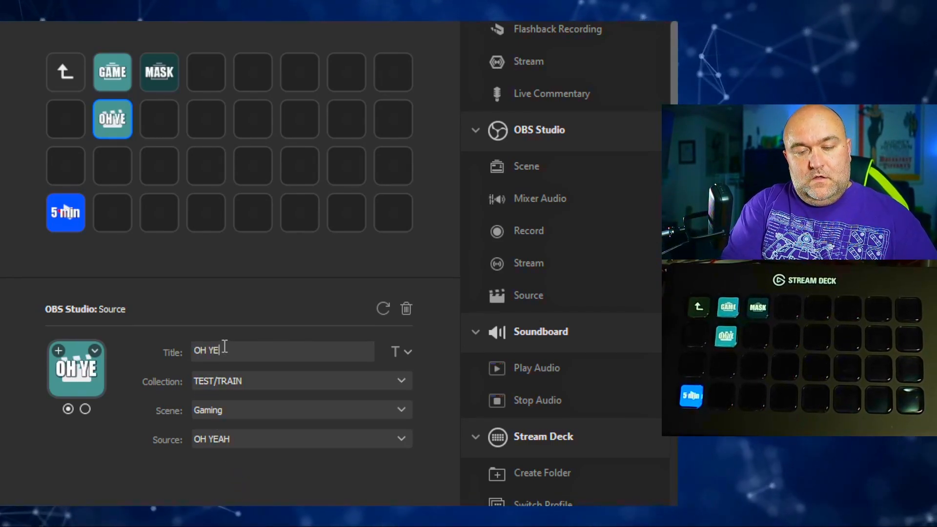
{"action": "type", "text": "AH"}
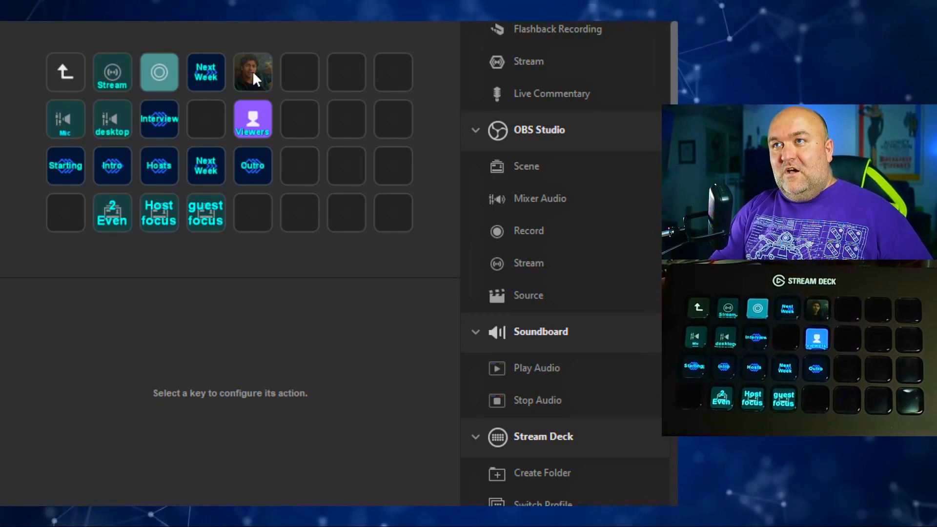
- Leave the current folder for the main key page and open the TRAIN folder again
{"action": "left_click", "coordinate": [63, 79]}
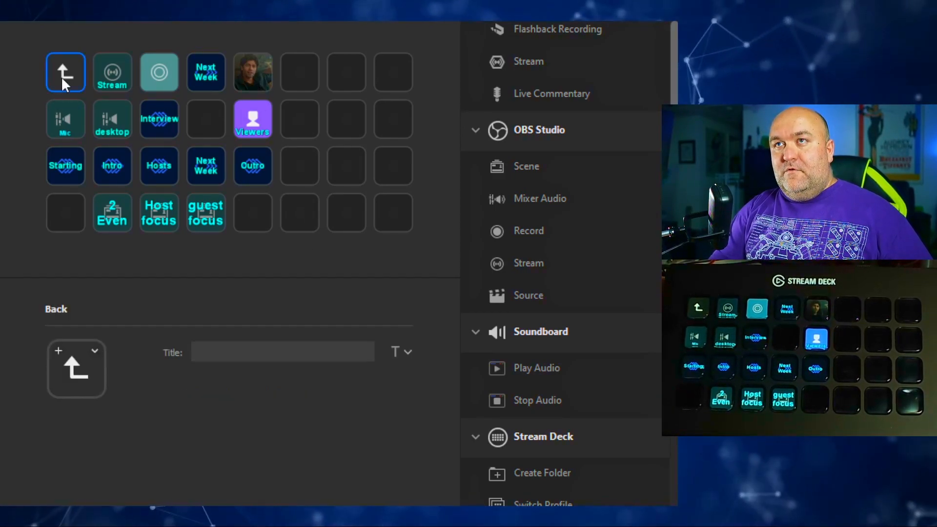
{"action": "double_click", "coordinate": [63, 78]}
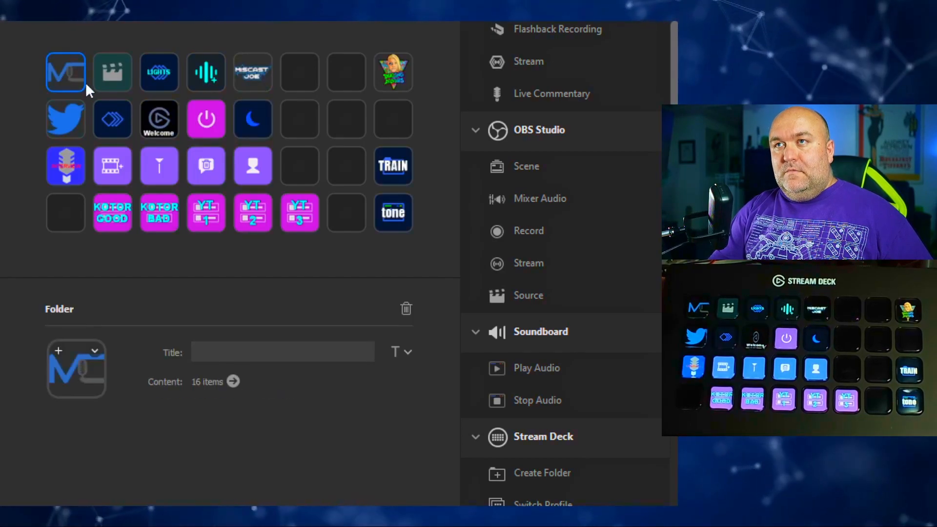
{"action": "left_click", "coordinate": [397, 166]}
{"action": "double_click", "coordinate": [397, 165]}
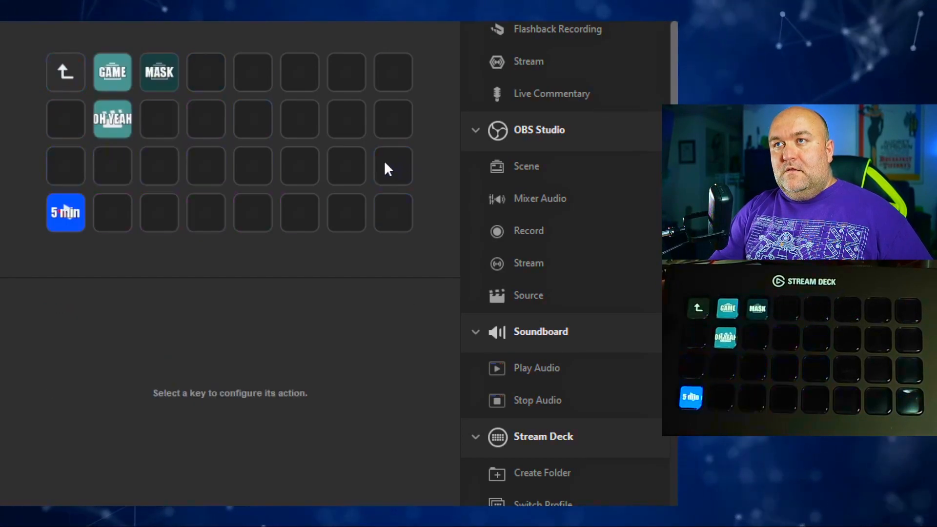
- Split the OH YEAH key's title onto two lines so that YEAH sits under OH
{"action": "left_click", "coordinate": [107, 130]}
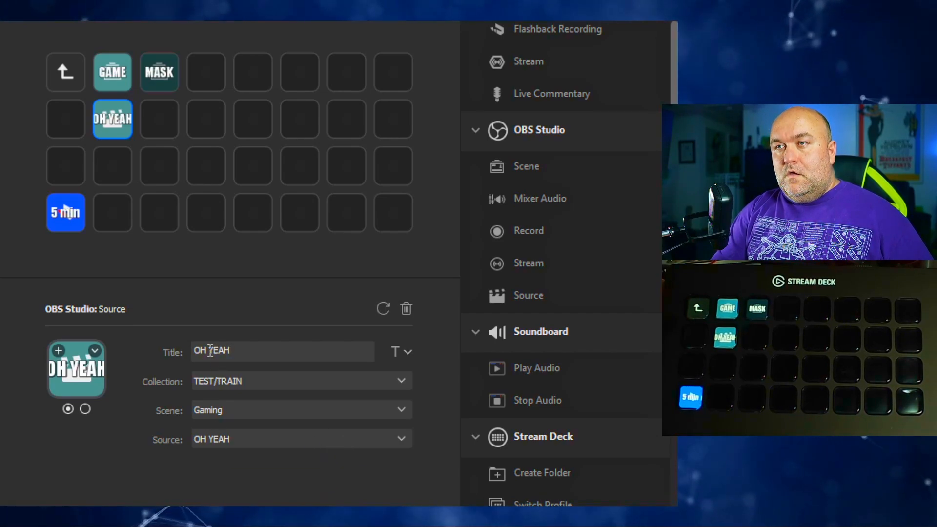
{"action": "key", "text": "BackSpace"}
{"action": "key", "text": "Return"}
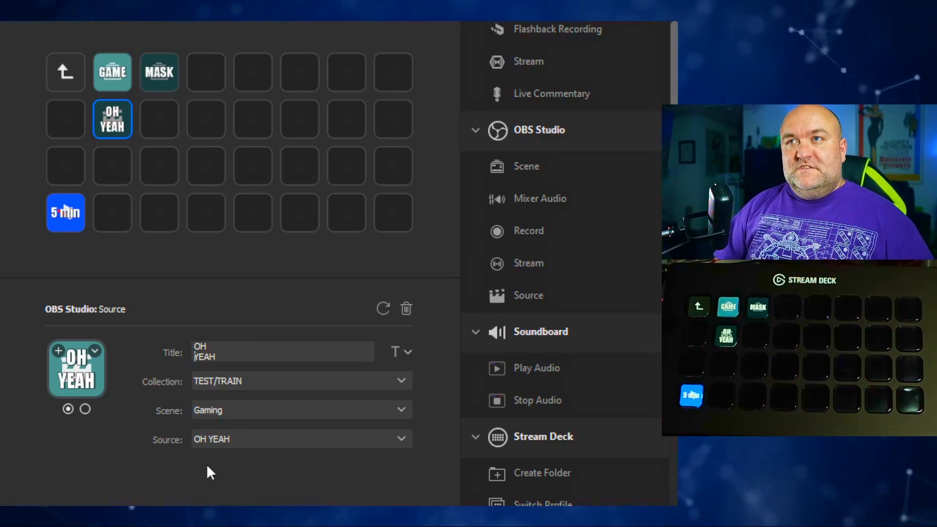
- Add an OBS Studio Source key on the second key of the third row for the Gaming scene's CAM source, titled CAM
{"action": "left_click_drag", "start_coordinate": [529, 295], "coordinate": [112, 165]}
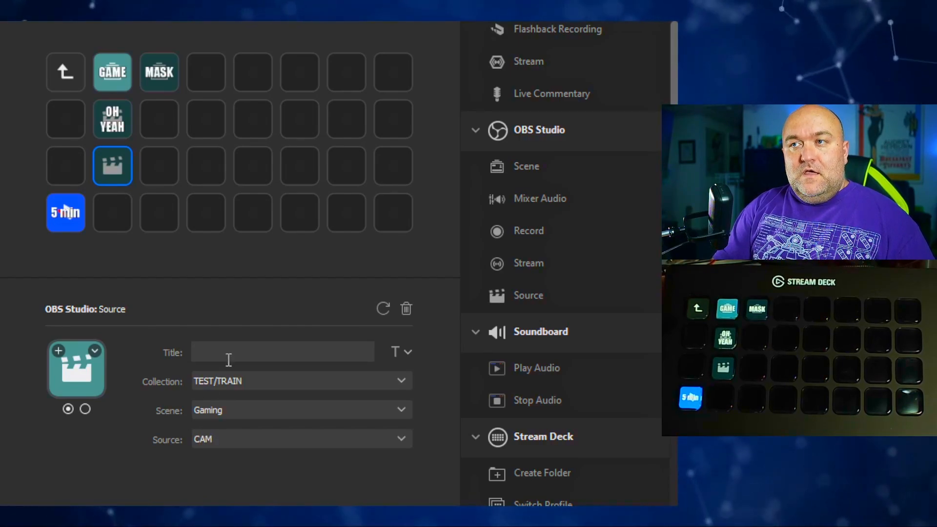
{"action": "type", "text": "CAM"}
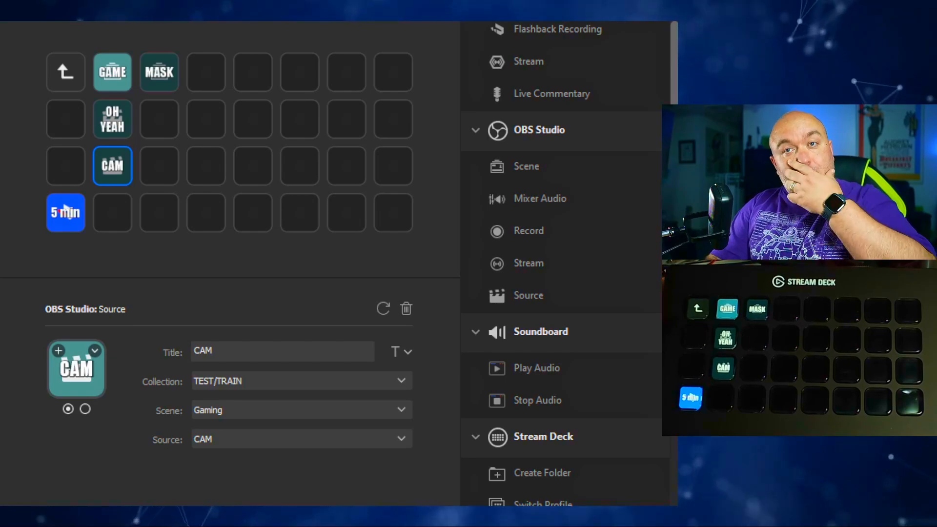
- Add a Soundboard Play Audio key titled "tone" for the file tone.mp3 on the last key of the fourth row
{"action": "scroll", "coordinate": [566, 263], "scroll_direction": "down", "scroll_amount": 4}
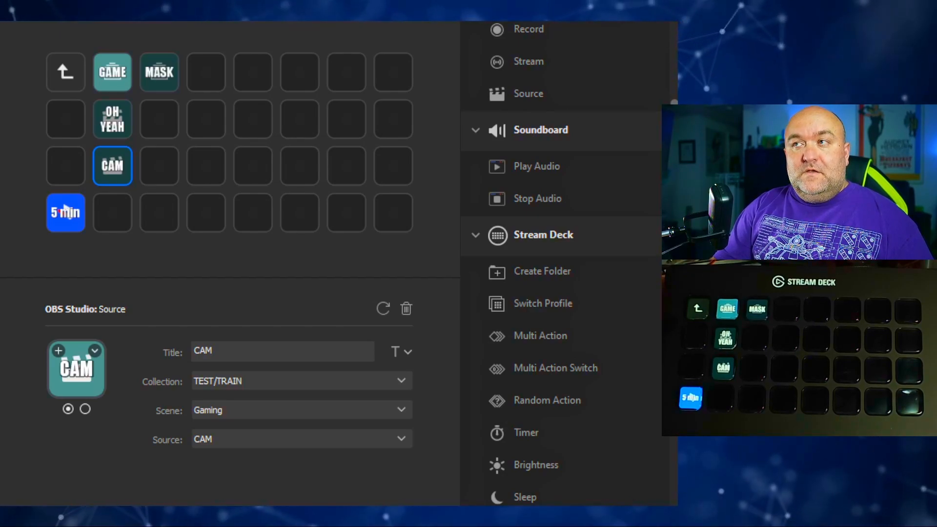
{"action": "left_click_drag", "start_coordinate": [538, 164], "coordinate": [385, 213]}
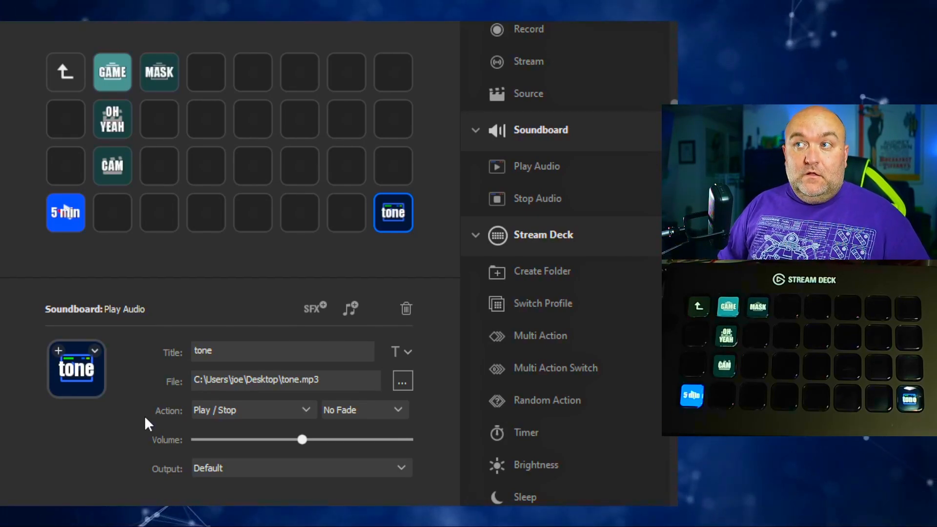
- Delete the OH YEAH source key from the TRAIN folder
{"action": "scroll", "coordinate": [538, 275], "scroll_direction": "down", "scroll_amount": 2}
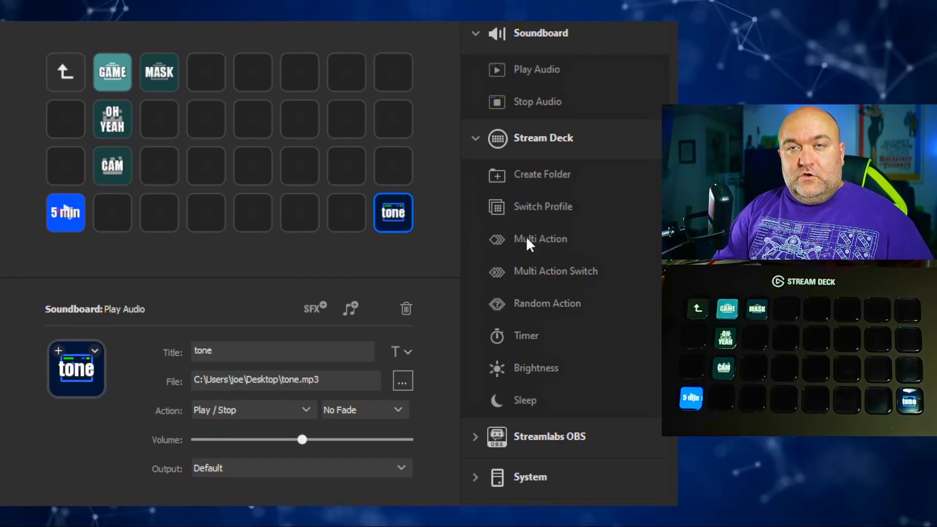
{"action": "left_click", "coordinate": [118, 120]}
{"action": "left_click", "coordinate": [407, 312]}
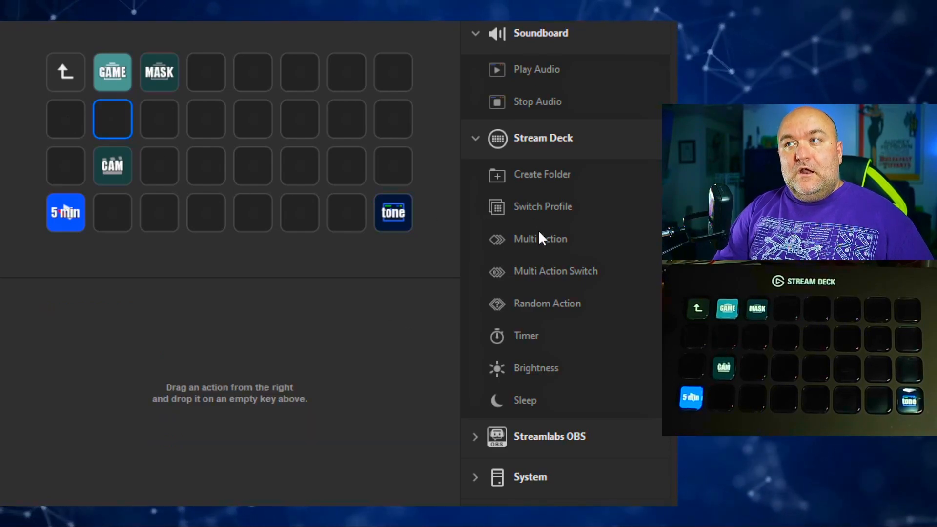
- Add a Multi Action on the second key of the second row, titled OH YEAH on two lines
{"action": "left_click_drag", "start_coordinate": [537, 238], "coordinate": [110, 119]}
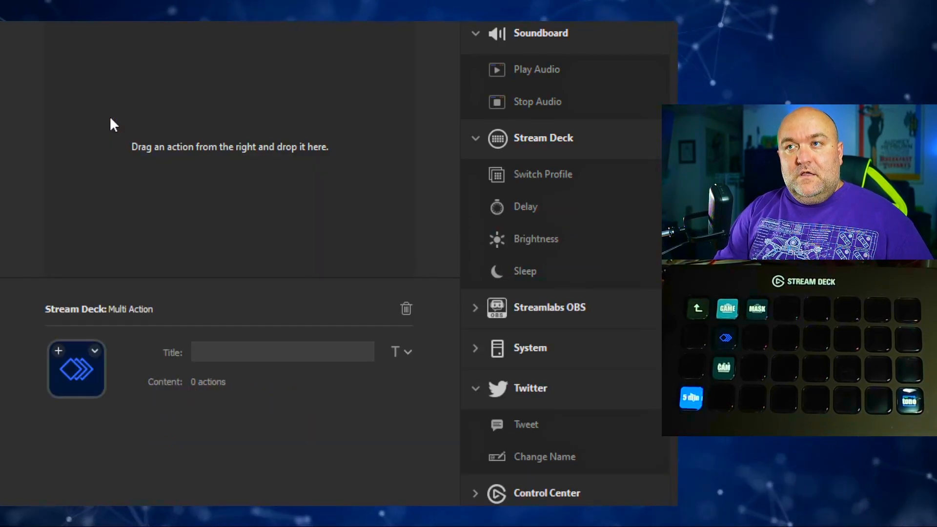
{"action": "left_click", "coordinate": [261, 350]}
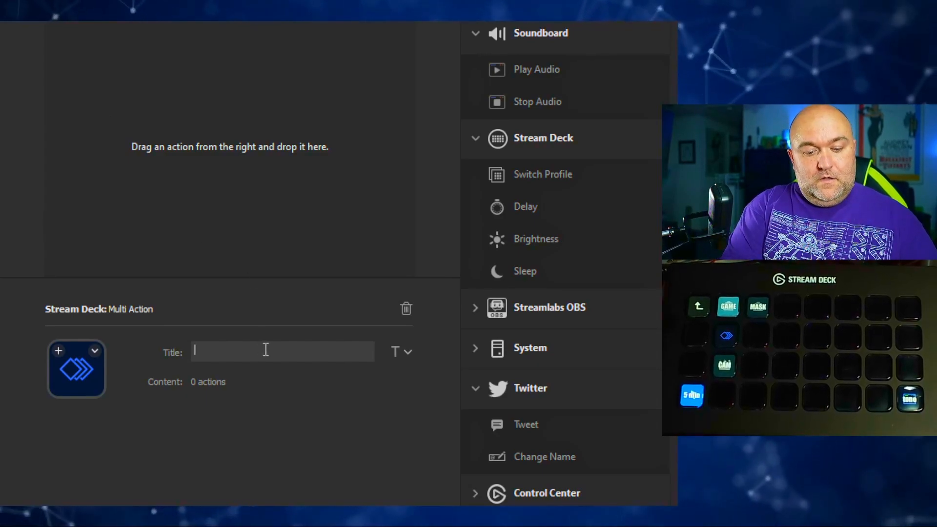
{"action": "type", "text": "OH"}
{"action": "key", "text": "Return"}
{"action": "type", "text": "Y"}
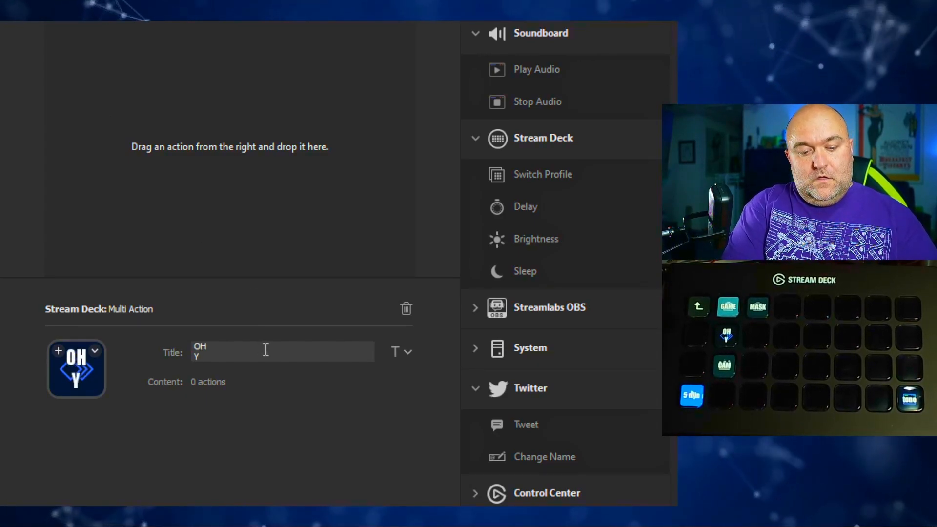
{"action": "type", "text": "R"}
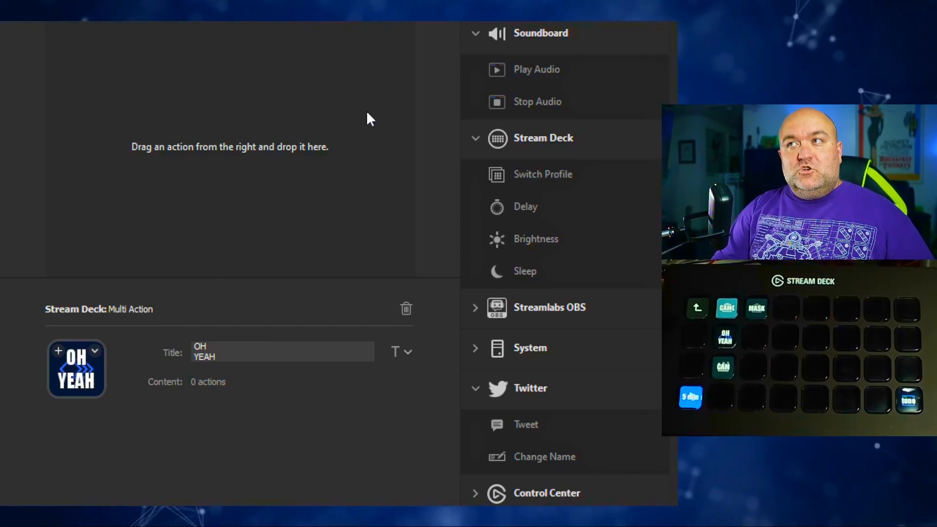
- Add an OBS Studio Source action titled "oh yeah" to the Multi Action, activating the Gaming scene's OH YEAH source
{"action": "scroll", "coordinate": [520, 198], "scroll_direction": "up", "scroll_amount": 6}
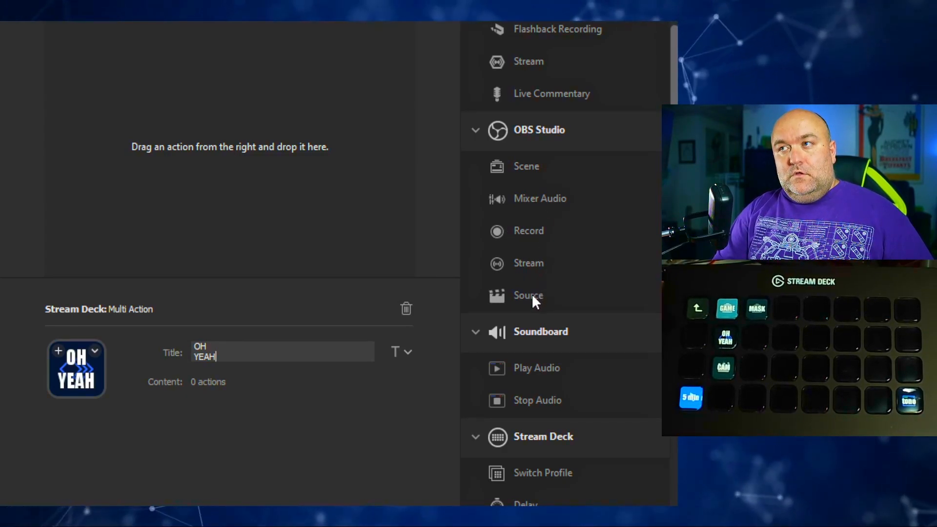
{"action": "left_click_drag", "start_coordinate": [535, 294], "coordinate": [236, 177]}
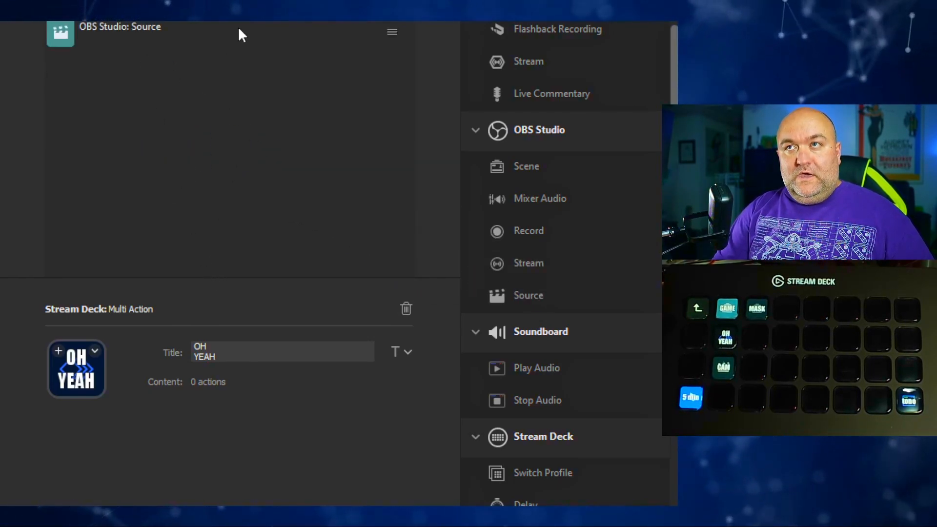
{"action": "left_click", "coordinate": [178, 31]}
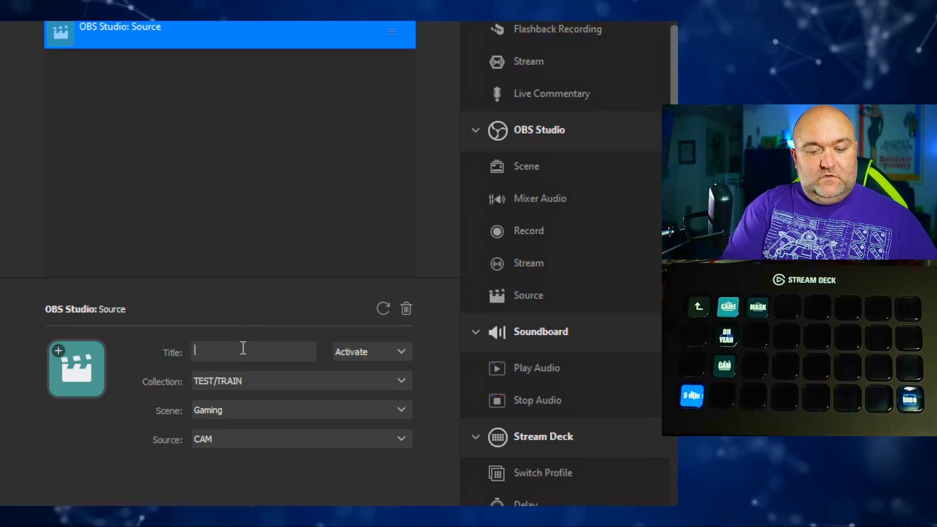
{"action": "type", "text": "oh yeah"}
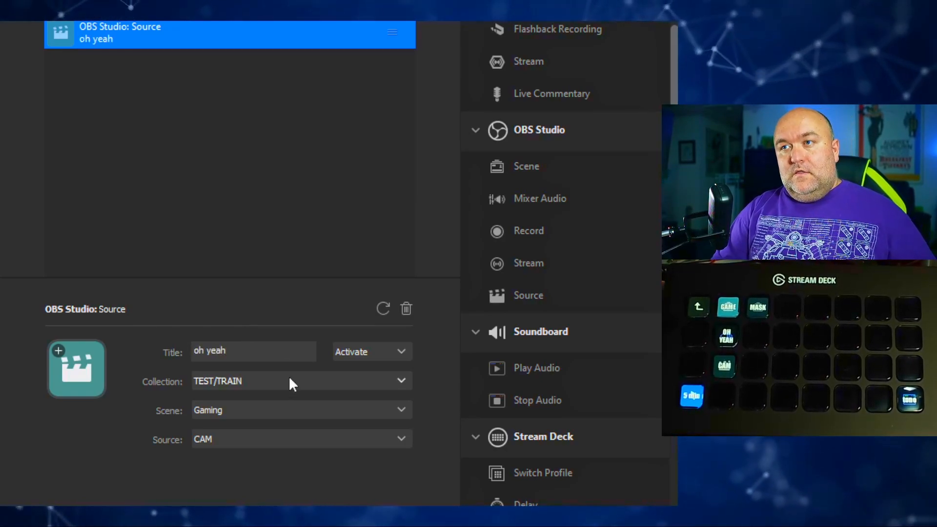
{"action": "left_click", "coordinate": [312, 470]}
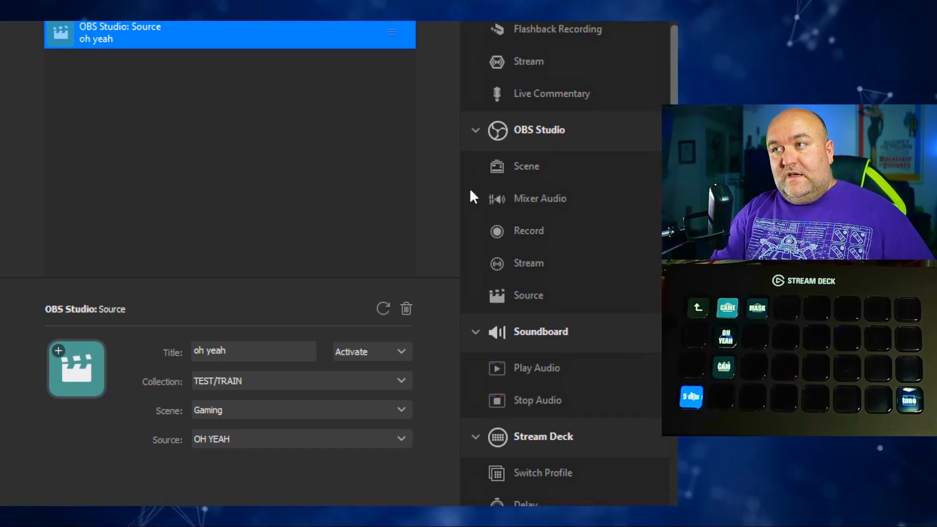
- Append a 10000 ms Delay and an OBS Studio Source action that deactivates the Gaming scene's OH YEAH source
{"action": "scroll", "coordinate": [514, 237], "scroll_direction": "down", "scroll_amount": 2}
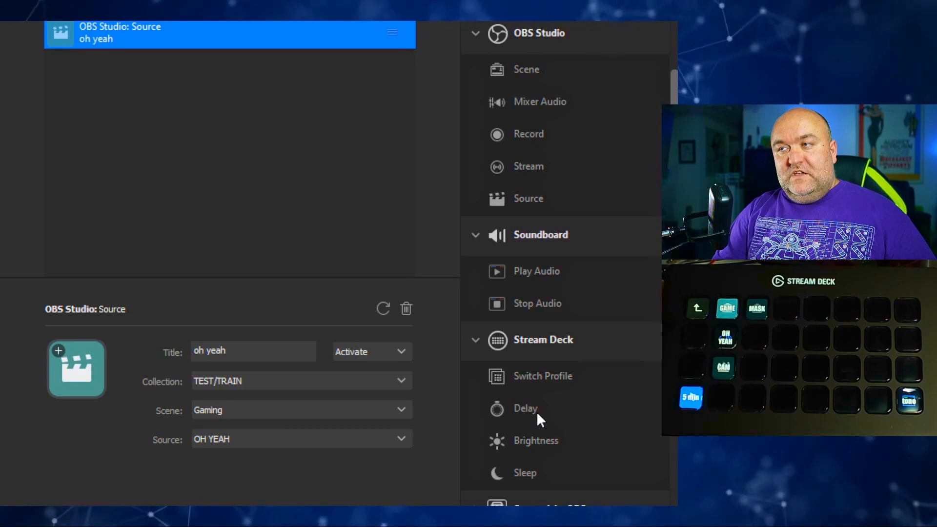
{"action": "left_click_drag", "start_coordinate": [526, 411], "coordinate": [312, 182]}
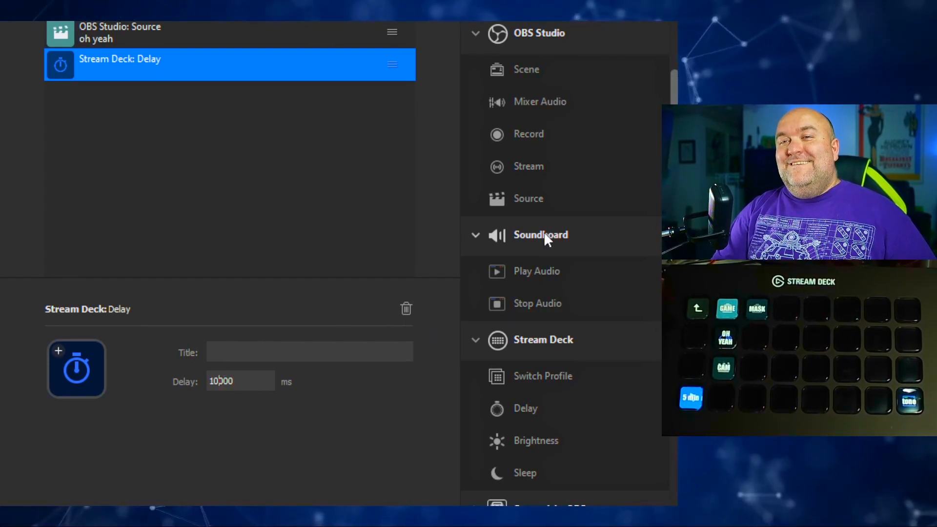
{"action": "left_click_drag", "start_coordinate": [526, 190], "coordinate": [104, 143]}
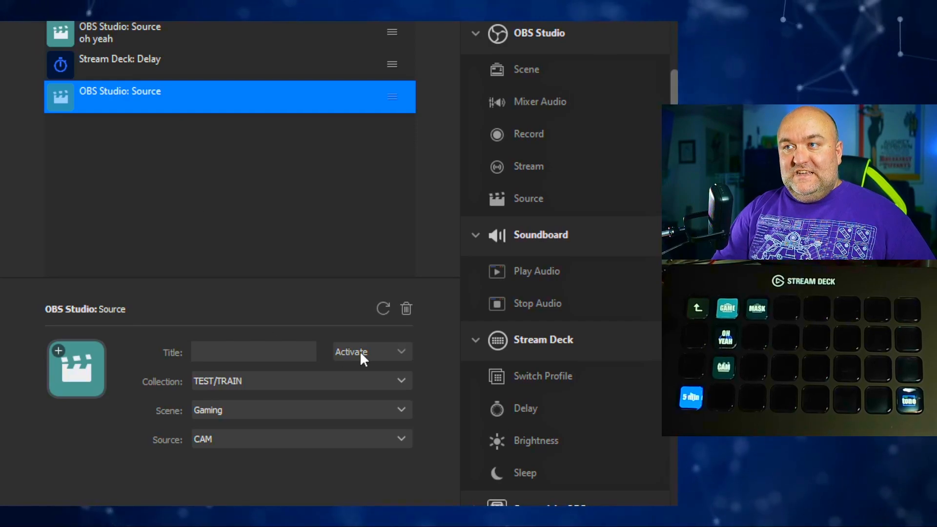
{"action": "left_click", "coordinate": [371, 385]}
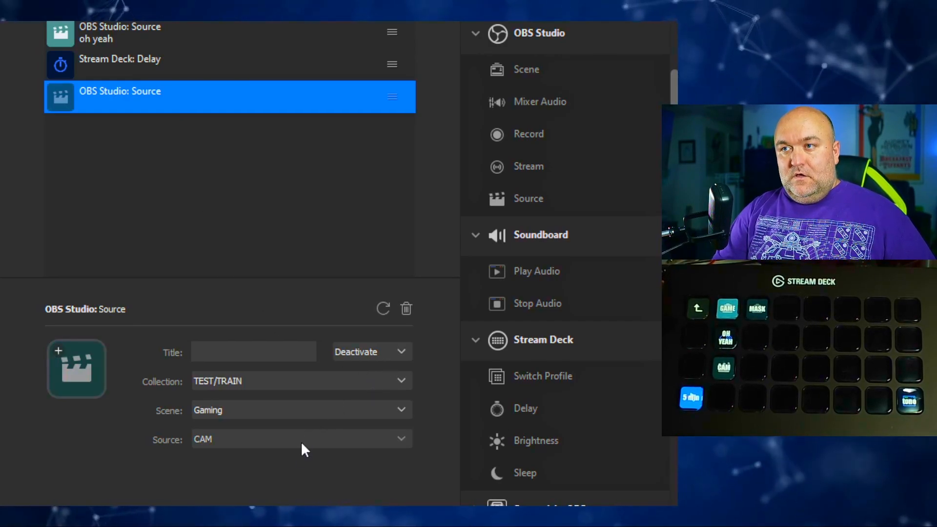
{"action": "left_click", "coordinate": [293, 498]}
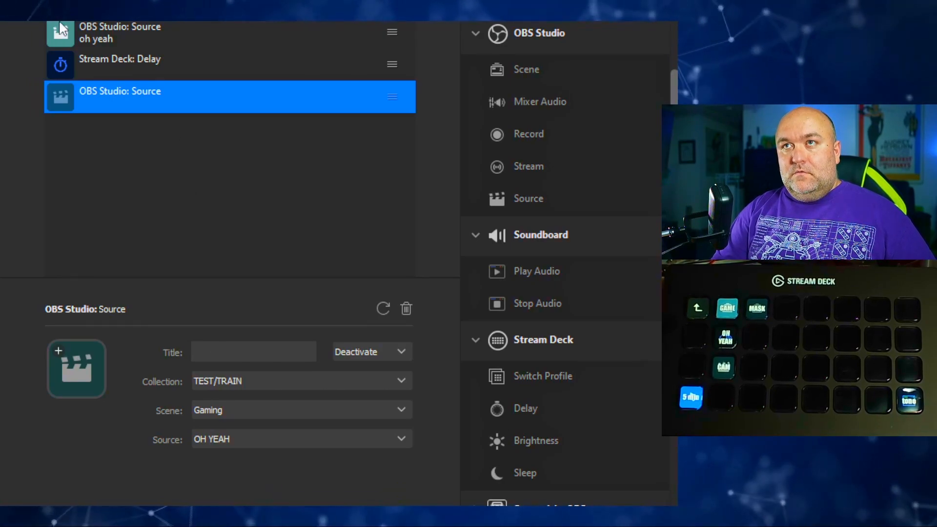
{"action": "left_click", "coordinate": [25, 21]}
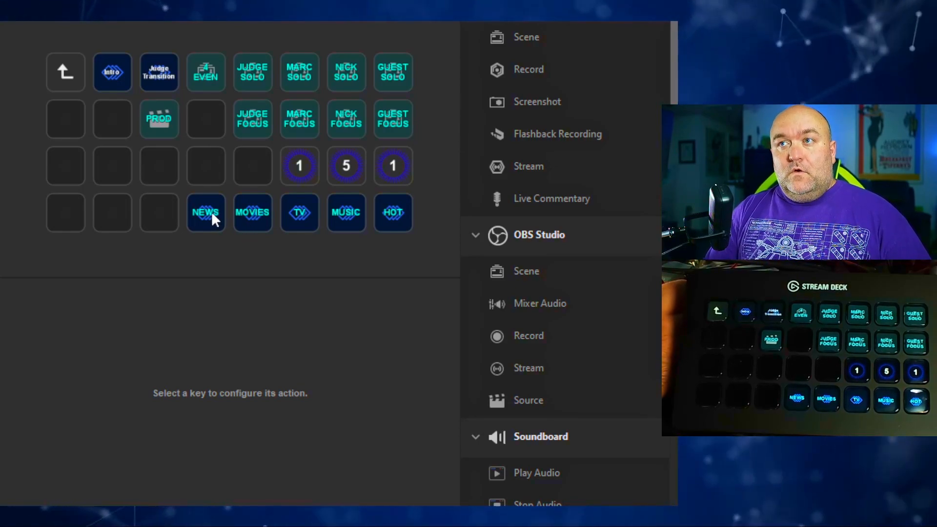
- Examine the scene and delay actions inside the Intro multi action of the other folder
{"action": "double_click", "coordinate": [112, 79]}
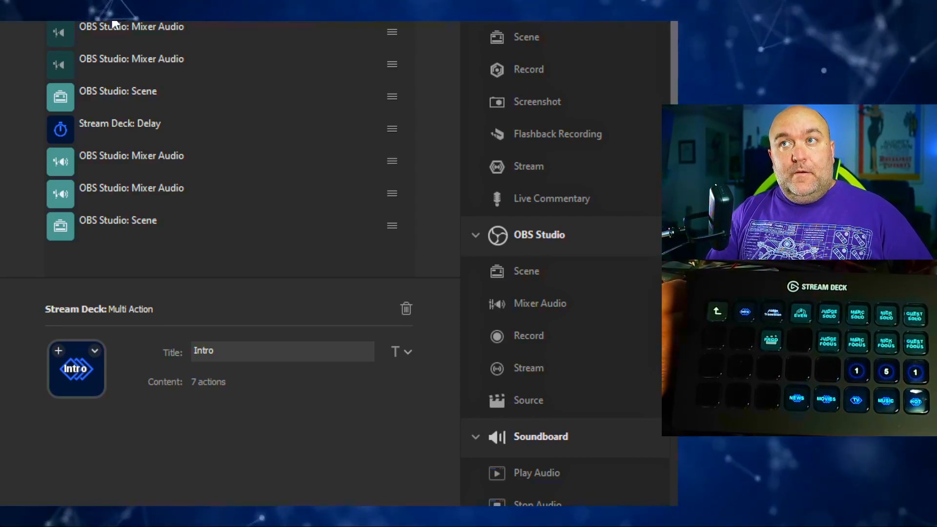
{"action": "left_click", "coordinate": [119, 99]}
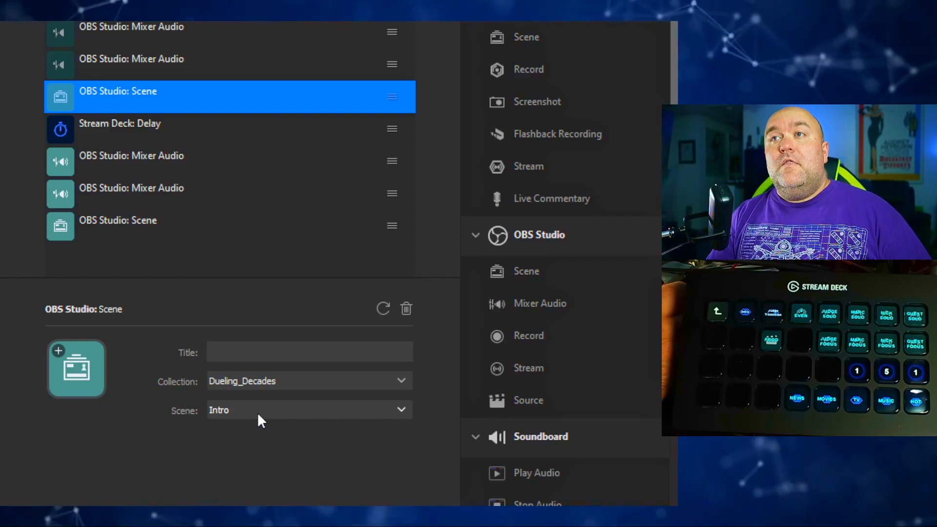
{"action": "left_click", "coordinate": [163, 134]}
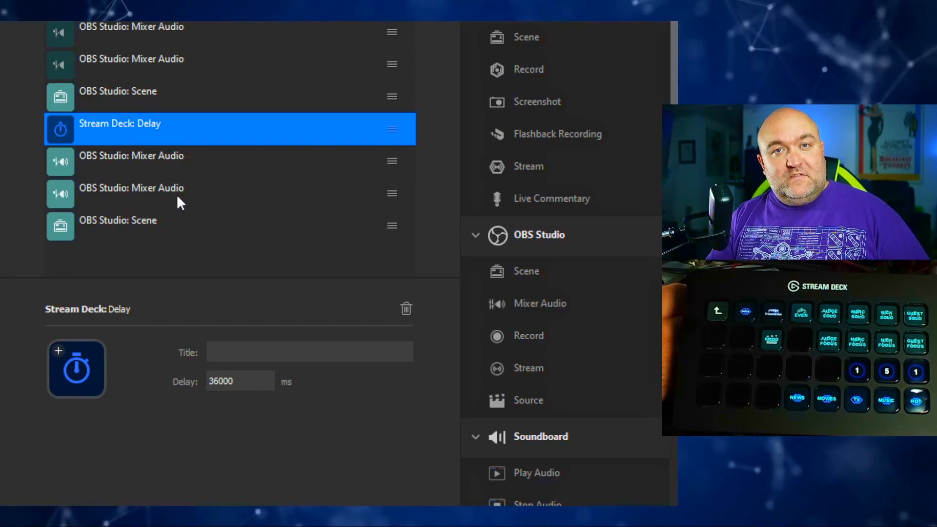
{"action": "left_click", "coordinate": [160, 225]}
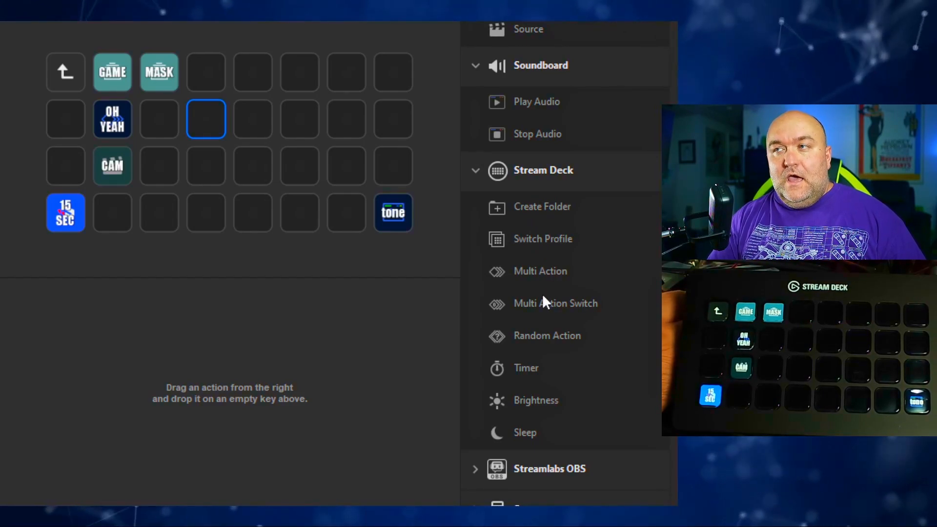
- Add a Multi Action Switch on the fourth key of the second row, with an OBS Studio Mixer Audio action in its first state
{"action": "left_click_drag", "start_coordinate": [543, 295], "coordinate": [195, 129]}
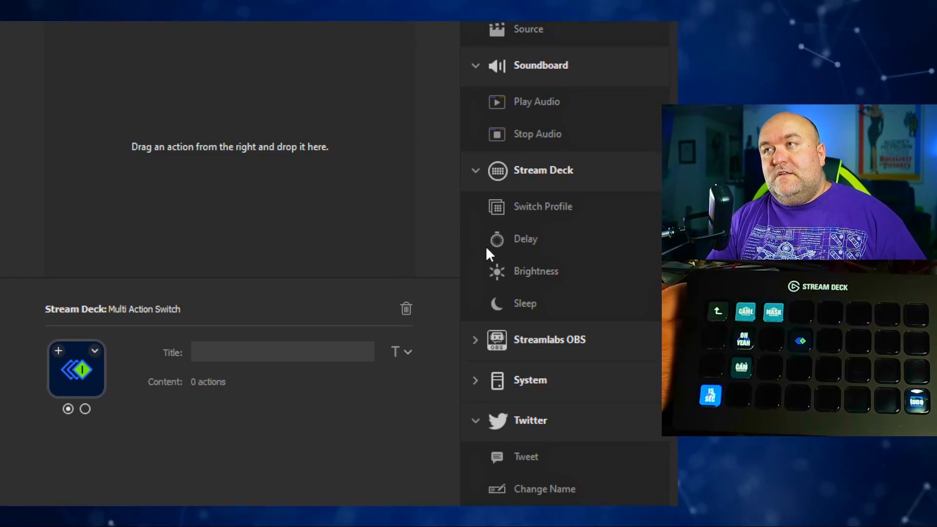
{"action": "scroll", "coordinate": [490, 241], "scroll_direction": "up", "scroll_amount": 4}
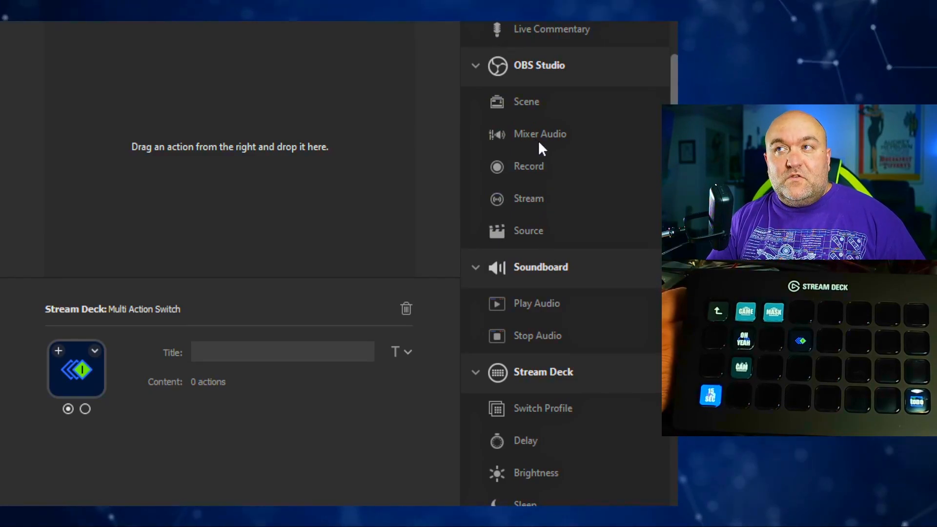
{"action": "left_click_drag", "start_coordinate": [546, 137], "coordinate": [210, 147]}
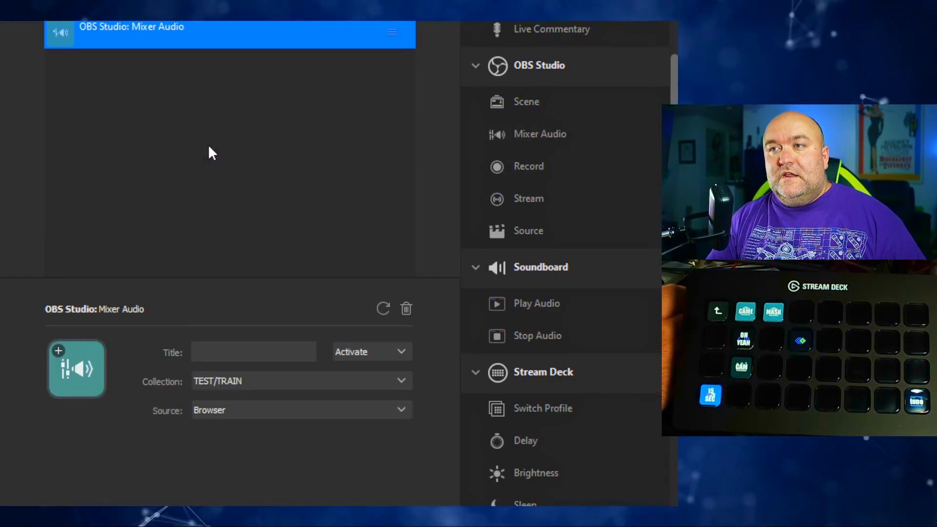
{"action": "left_click", "coordinate": [397, 104]}
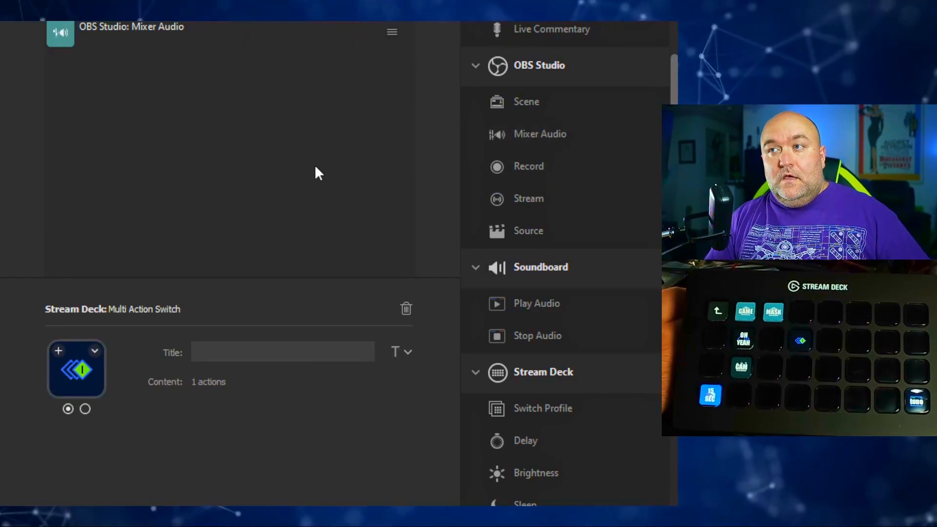
- Set the first state's Mixer Audio action to deactivate the Mic/Aux source and title it "mute"
{"action": "left_click", "coordinate": [174, 28]}
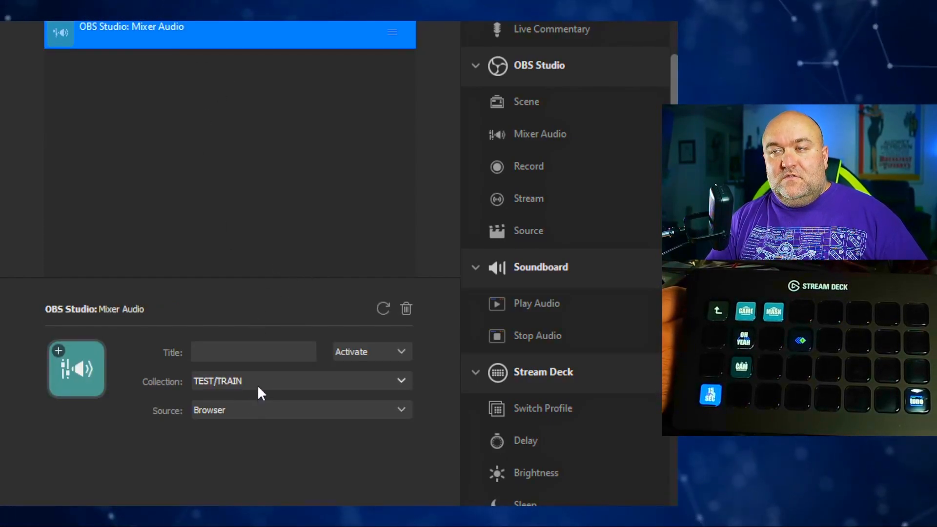
{"action": "left_click", "coordinate": [367, 347]}
{"action": "left_click", "coordinate": [375, 382]}
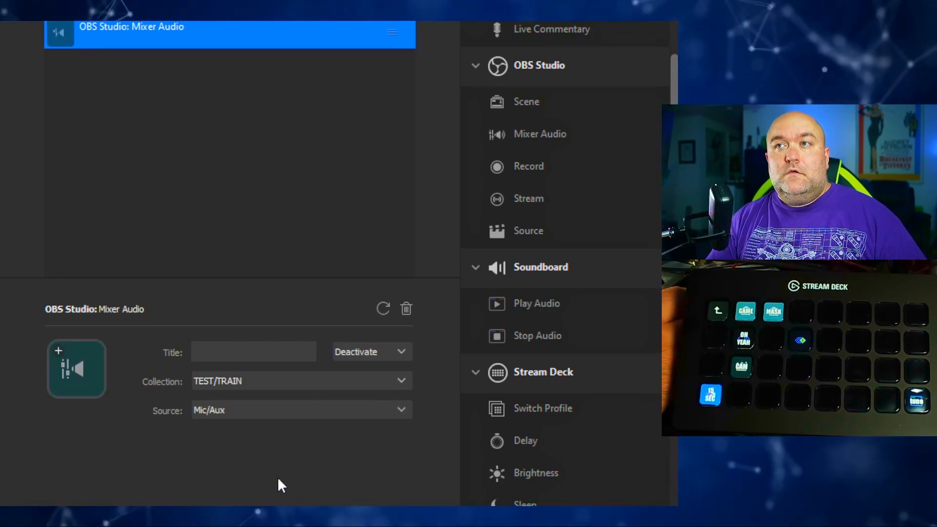
{"action": "left_click", "coordinate": [242, 354]}
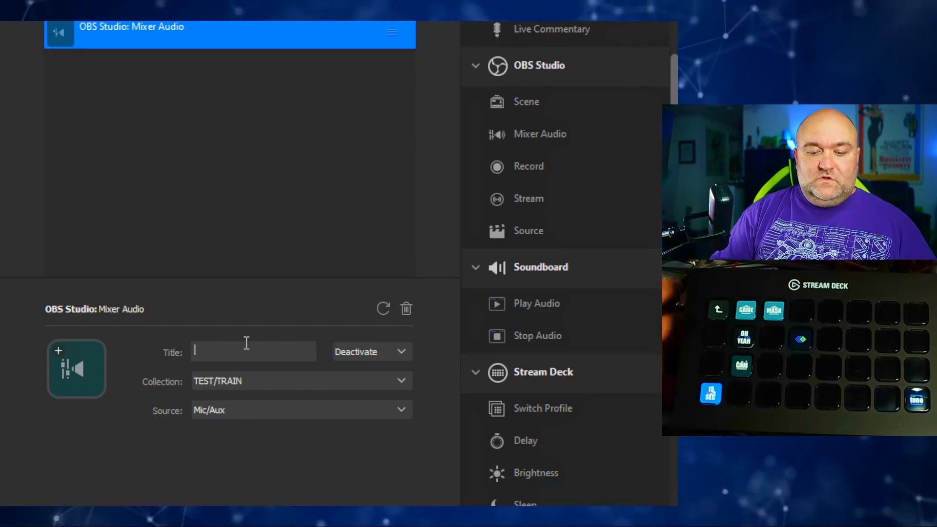
{"action": "type", "text": "mute"}
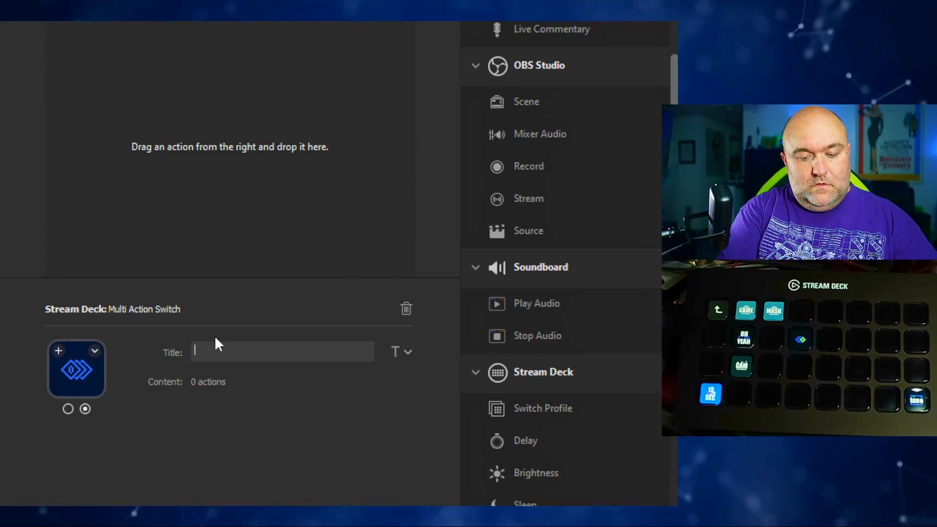
- Title the Multi Action Switch's second state "unmute" and its first state "mute"
{"action": "type", "text": "unmute"}
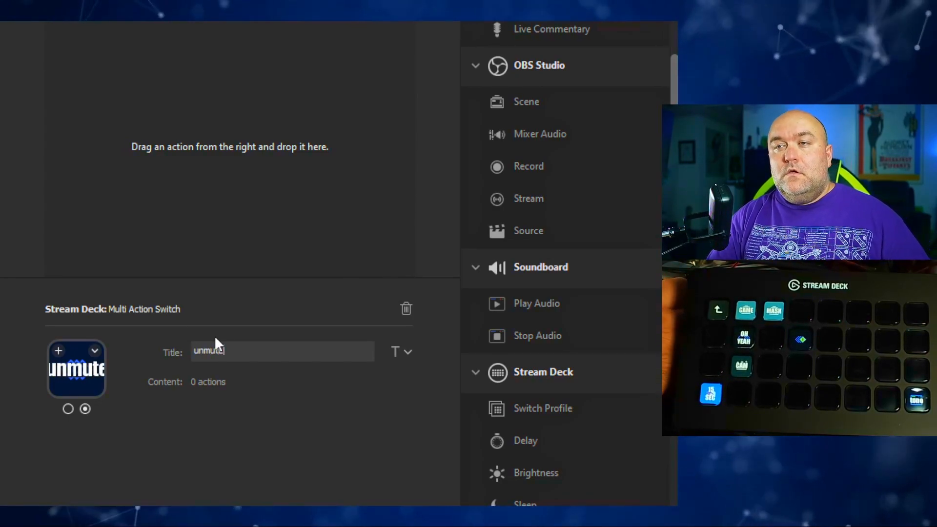
{"action": "left_click", "coordinate": [207, 12]}
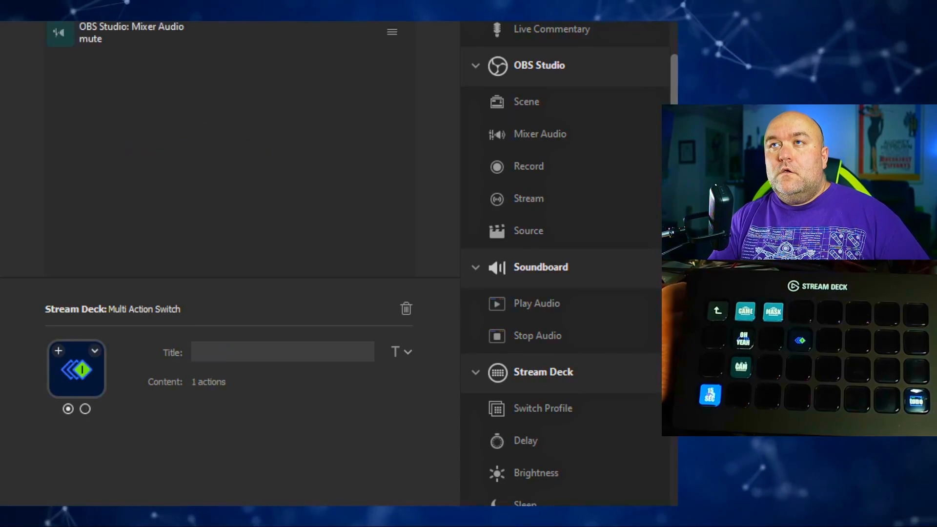
{"action": "left_click", "coordinate": [205, 356]}
{"action": "type", "text": "mute"}
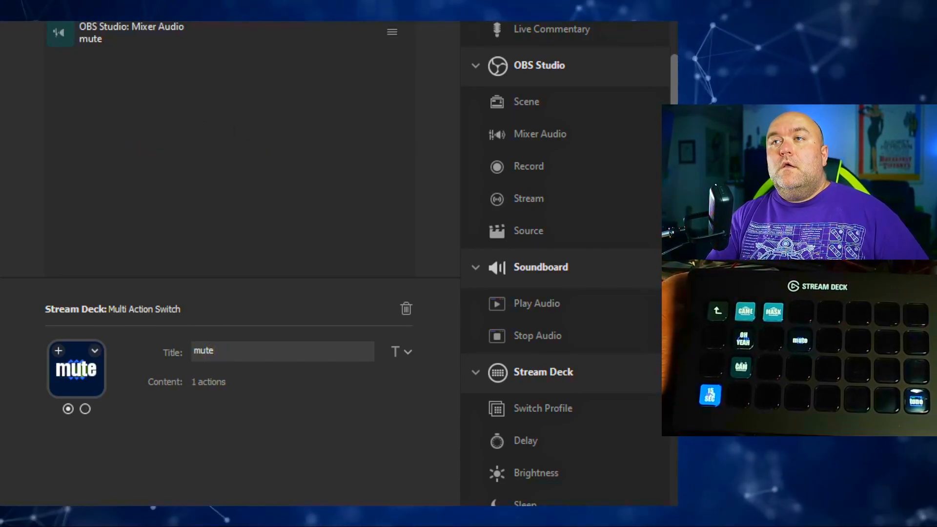
- Add a Mixer Audio action activating Mic/Aux to the switch's unmute state, and return to the TRAIN folder
{"action": "left_click", "coordinate": [255, 12]}
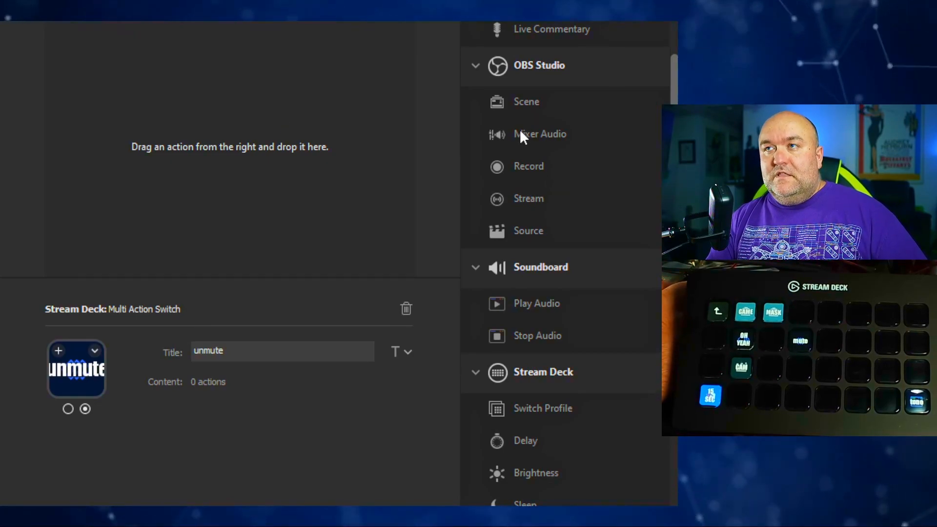
{"action": "left_click_drag", "start_coordinate": [522, 128], "coordinate": [188, 139]}
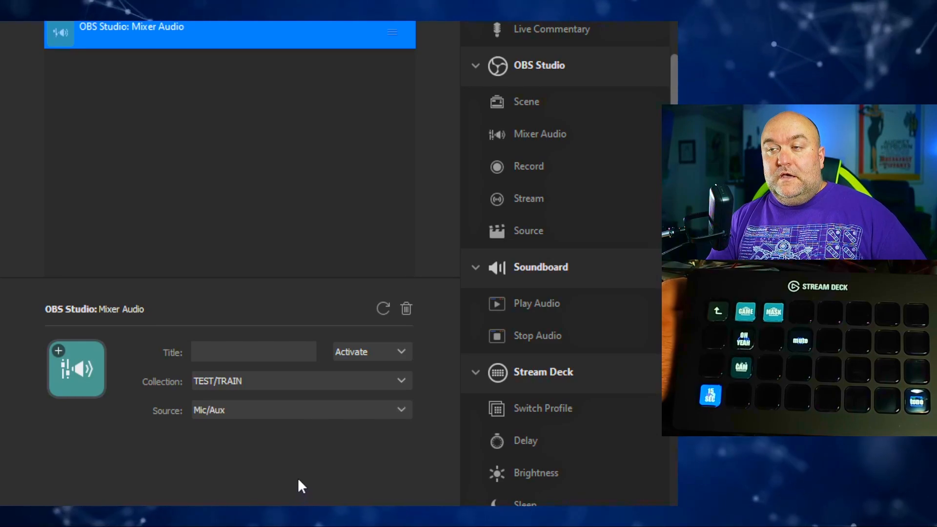
{"action": "left_click", "coordinate": [190, 177]}
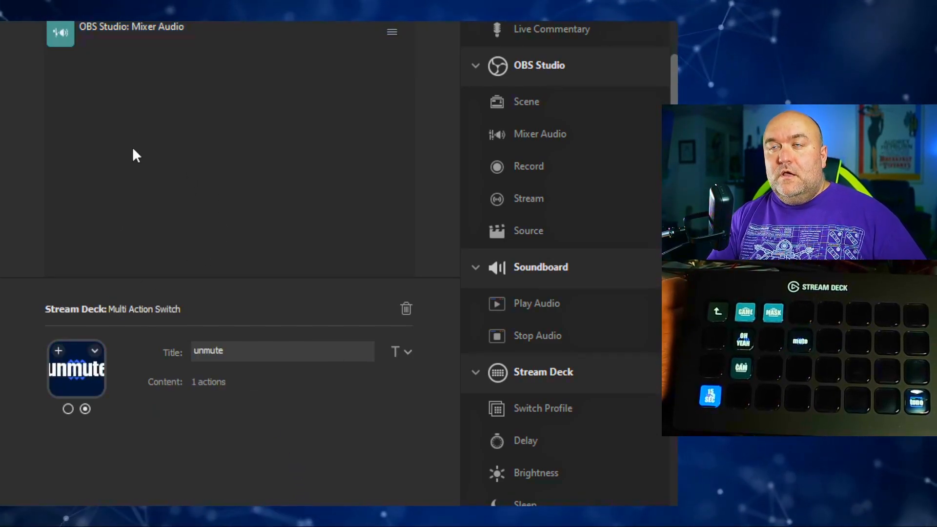
{"action": "left_click", "coordinate": [59, 10]}
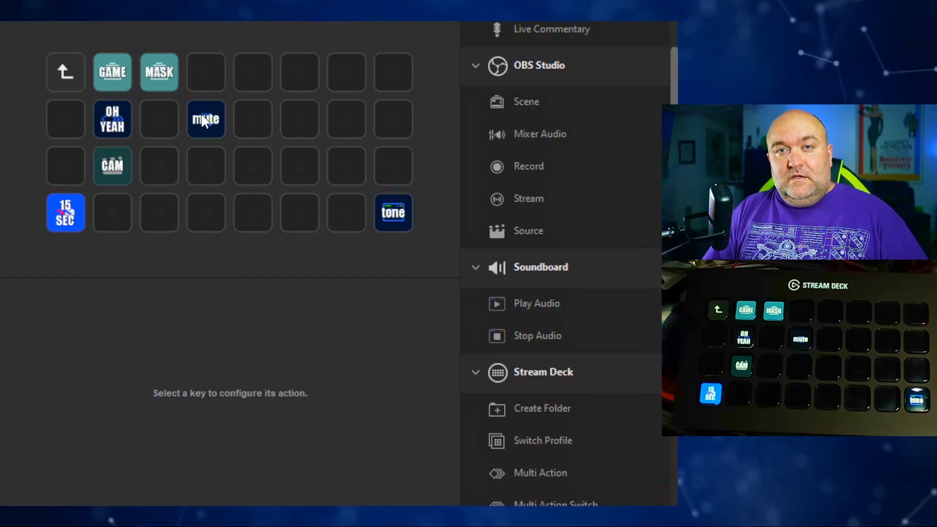
- Add a Random Action to the fifth key of the second row and a Timer to the key directly below it
{"action": "scroll", "coordinate": [502, 224], "scroll_direction": "down", "scroll_amount": 5}
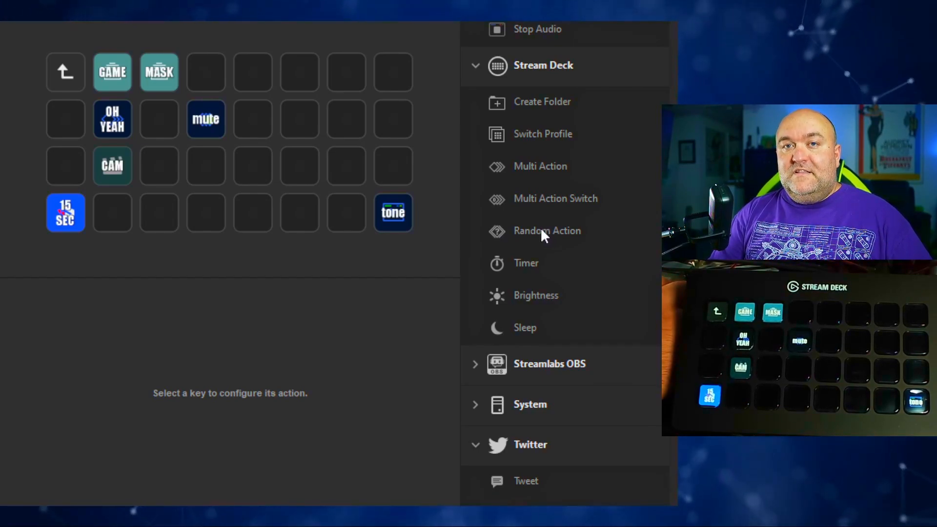
{"action": "left_click_drag", "start_coordinate": [540, 228], "coordinate": [243, 117]}
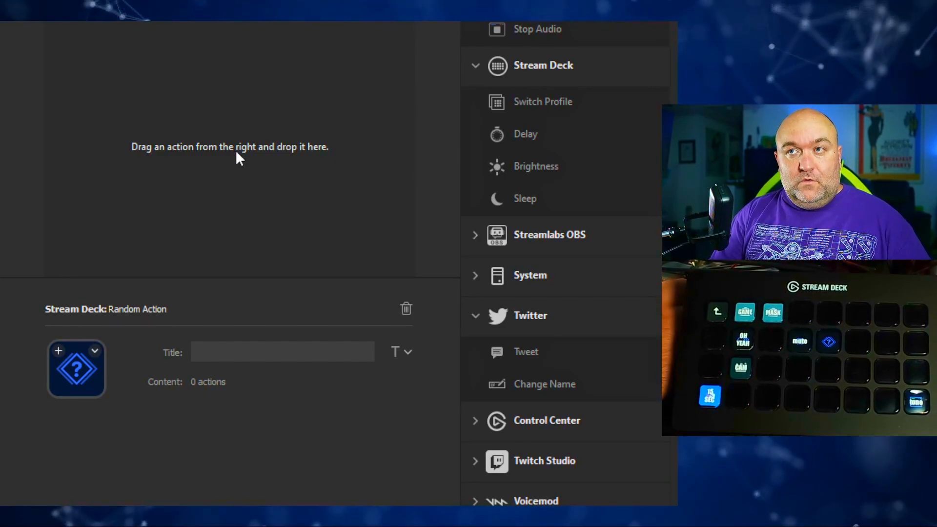
{"action": "left_click", "coordinate": [405, 10]}
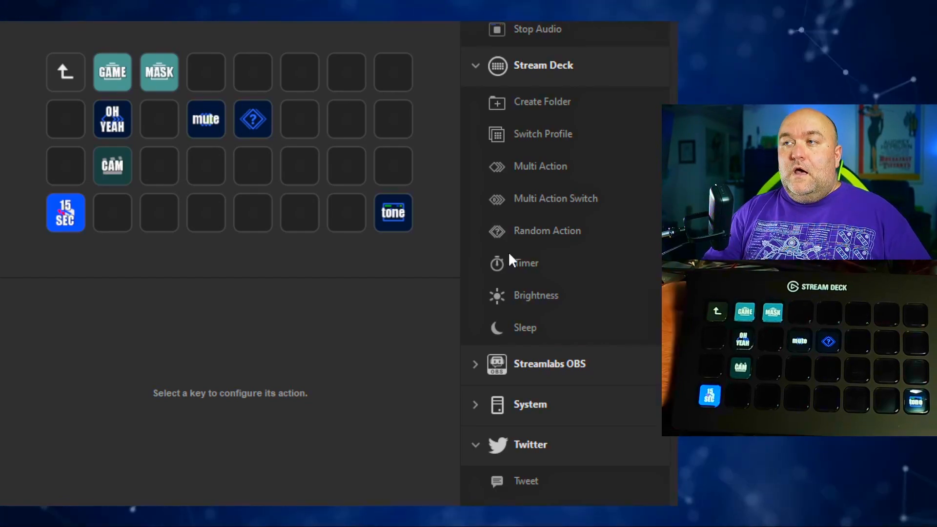
{"action": "left_click_drag", "start_coordinate": [513, 262], "coordinate": [249, 149]}
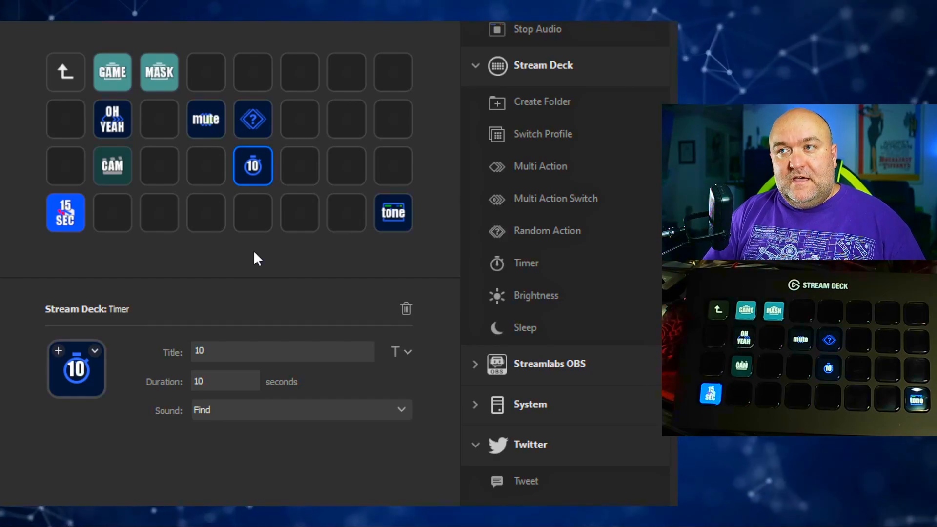
- Try a System Website action on the seventh key of the bottom row, remove it, and try a Hotkey Switch there
{"action": "scroll", "coordinate": [534, 269], "scroll_direction": "down", "scroll_amount": 4}
{"action": "left_click", "coordinate": [478, 163]}
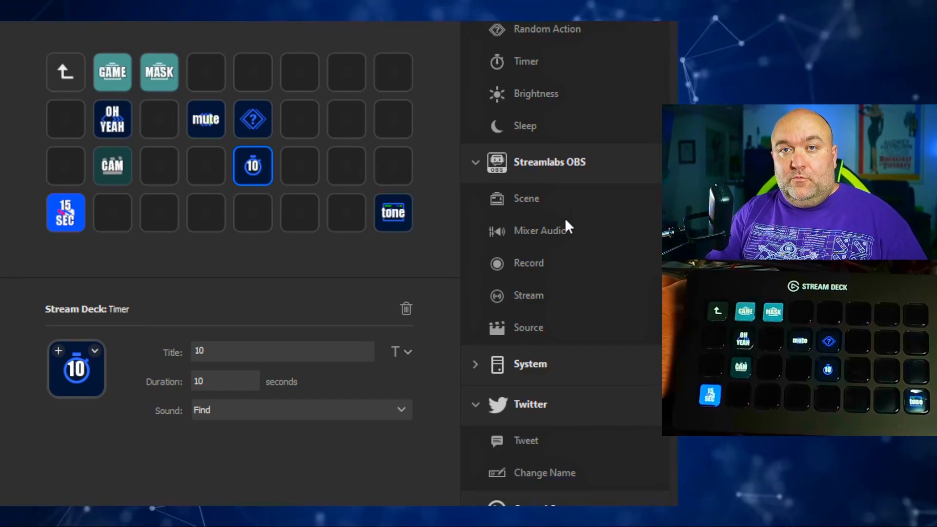
{"action": "left_click", "coordinate": [475, 367]}
{"action": "scroll", "coordinate": [561, 187], "scroll_direction": "down", "scroll_amount": 3}
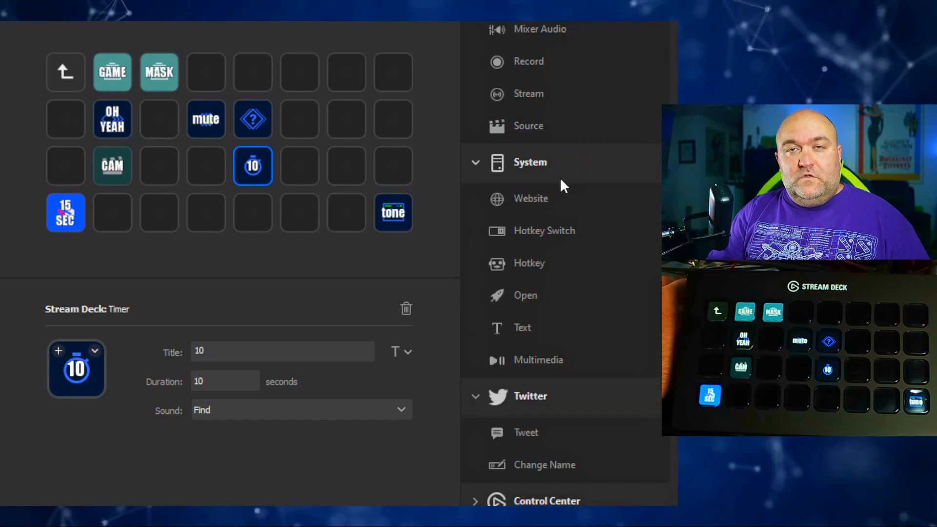
{"action": "left_click_drag", "start_coordinate": [528, 201], "coordinate": [347, 213]}
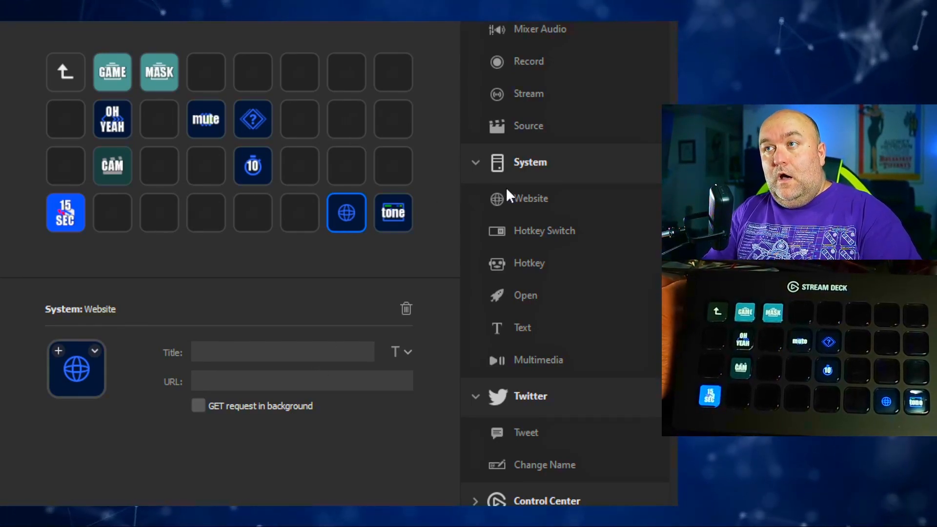
{"action": "key", "text": "Delete"}
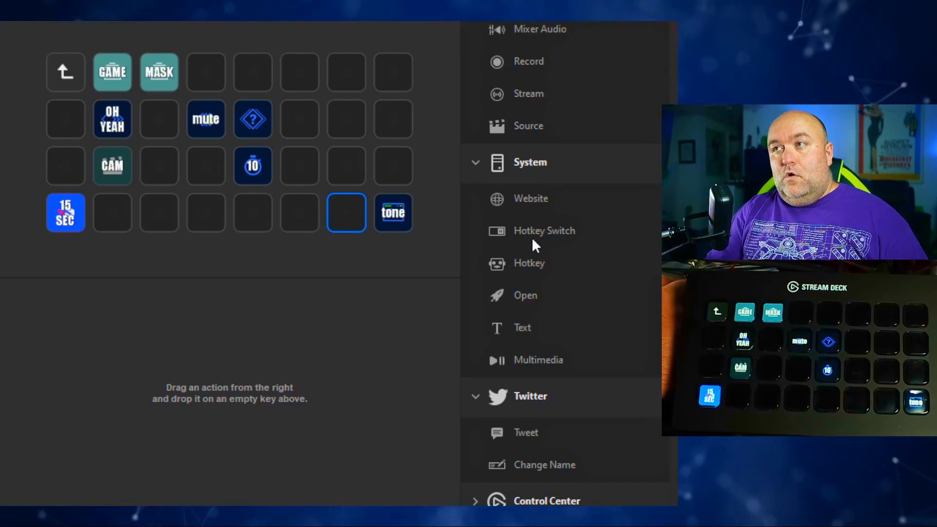
{"action": "left_click_drag", "start_coordinate": [540, 230], "coordinate": [333, 210]}
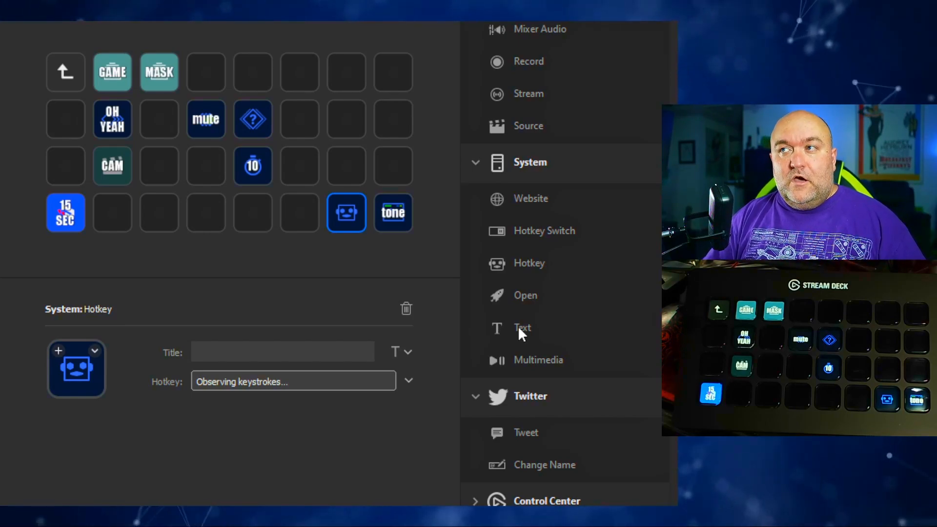
- Add a Twitter Tweet action to the seventh key of the bottom row and title it "TEST"
{"action": "scroll", "coordinate": [530, 402], "scroll_direction": "down", "scroll_amount": 3}
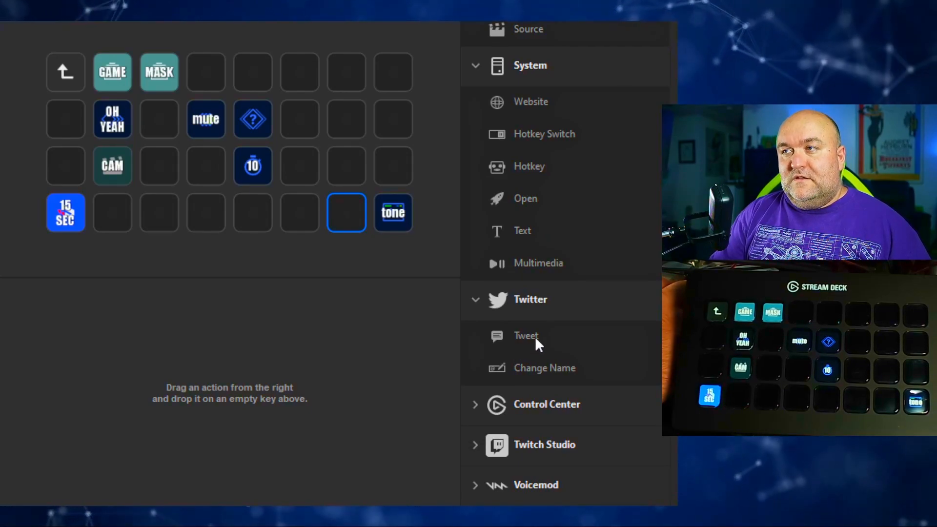
{"action": "left_click_drag", "start_coordinate": [535, 336], "coordinate": [347, 209]}
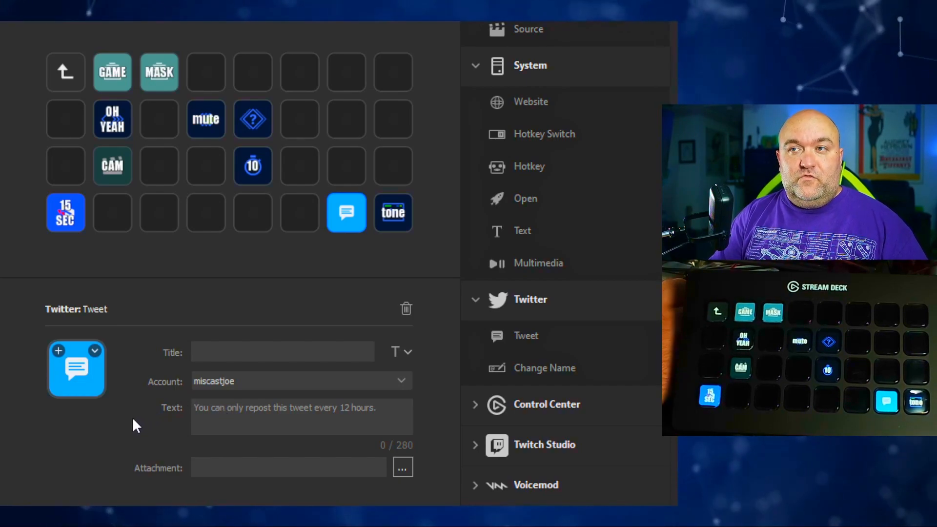
{"action": "left_click", "coordinate": [225, 359]}
{"action": "type", "text": "TE"}
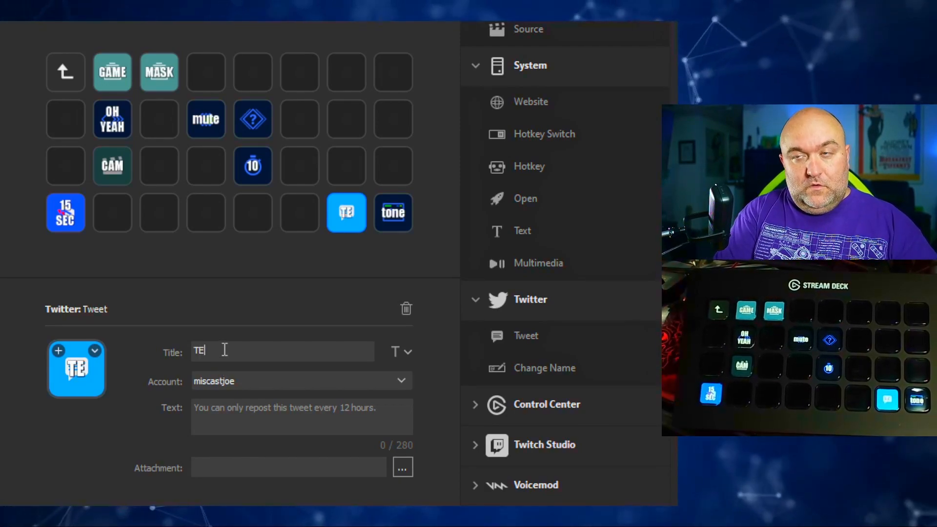
{"action": "type", "text": "ST"}
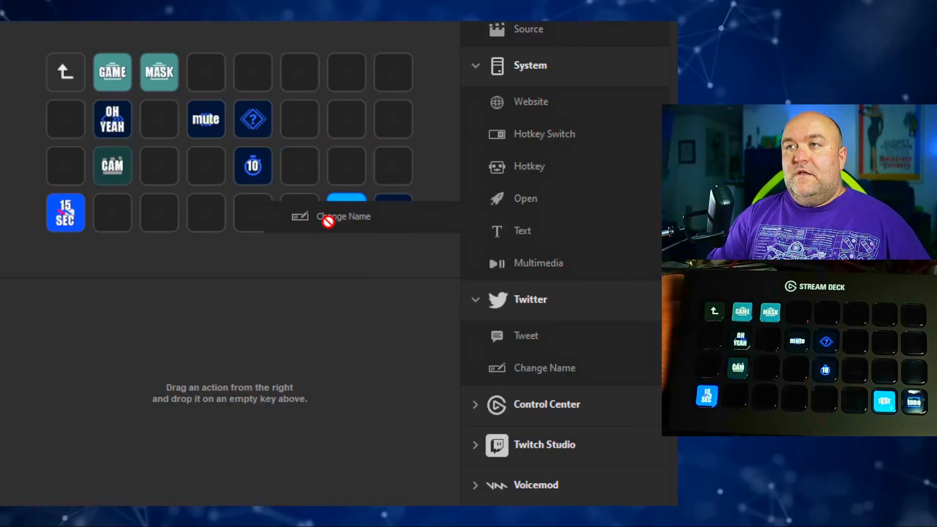
- Examine the Control Center, Twitch Studio and Voicemod actions, and try a Voicemod action on the sixth key of the bottom row
{"action": "left_click_drag", "start_coordinate": [327, 218], "coordinate": [300, 214]}
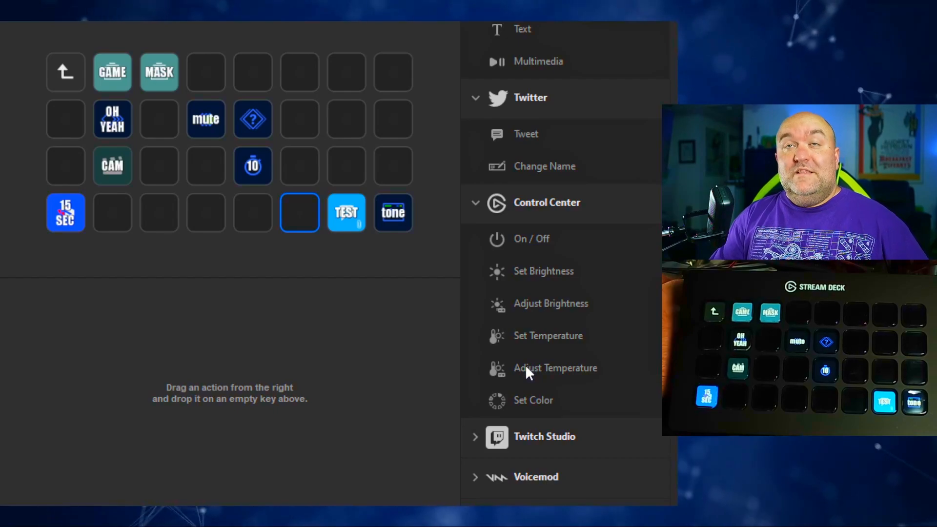
{"action": "left_click", "coordinate": [522, 434]}
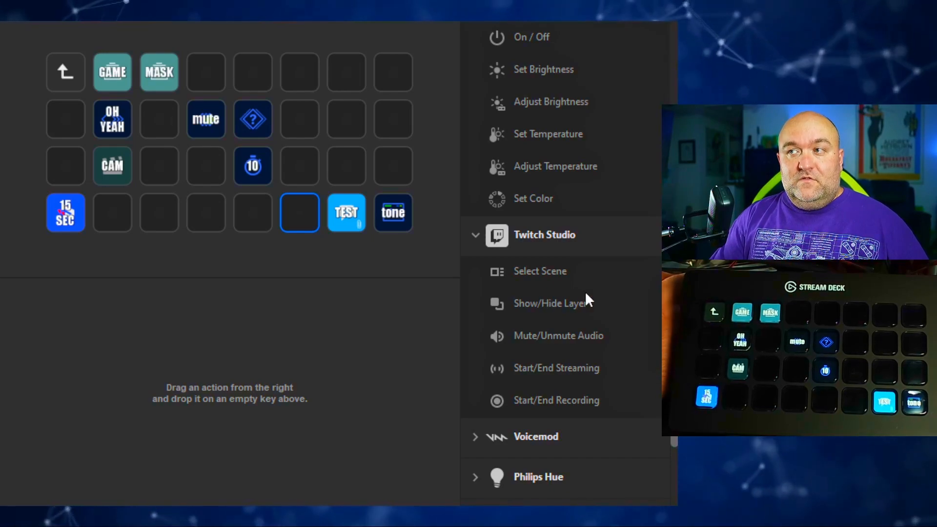
{"action": "scroll", "coordinate": [470, 334], "scroll_direction": "down", "scroll_amount": 2}
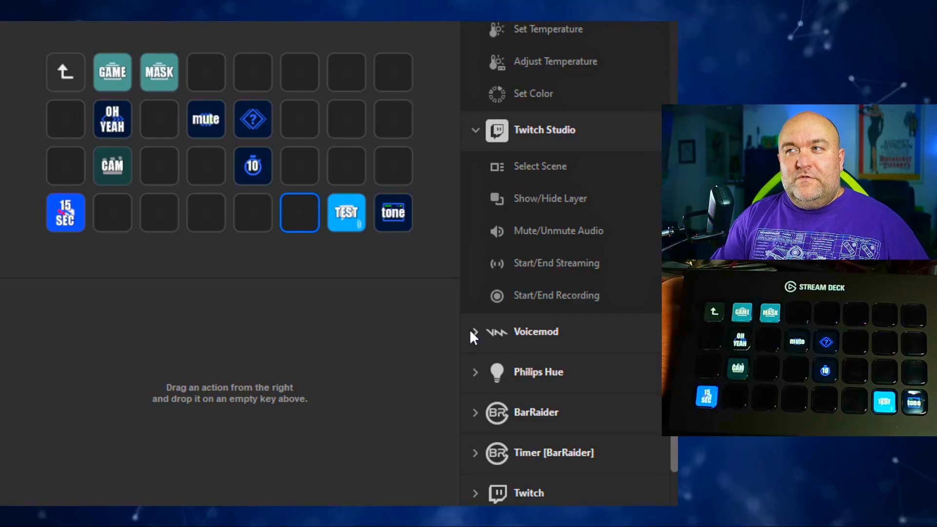
{"action": "left_click", "coordinate": [473, 333]}
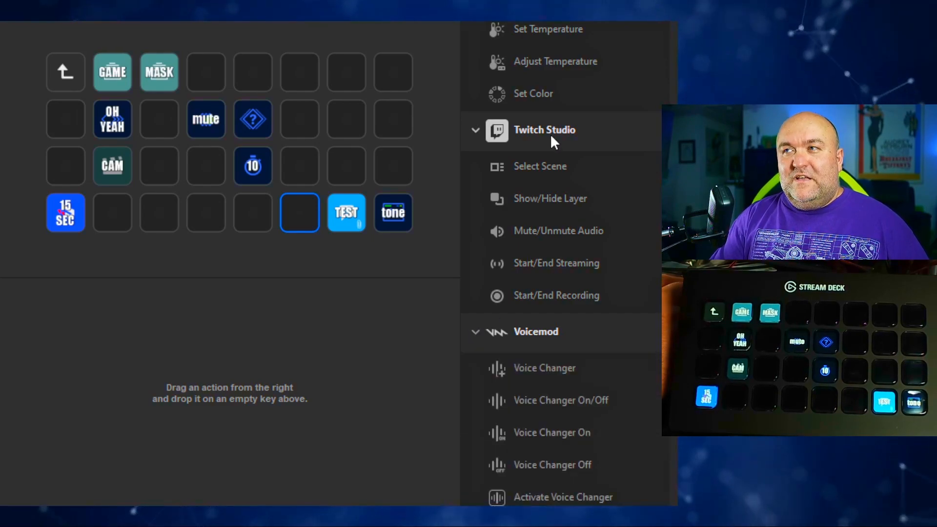
{"action": "scroll", "coordinate": [550, 387], "scroll_direction": "down", "scroll_amount": 4}
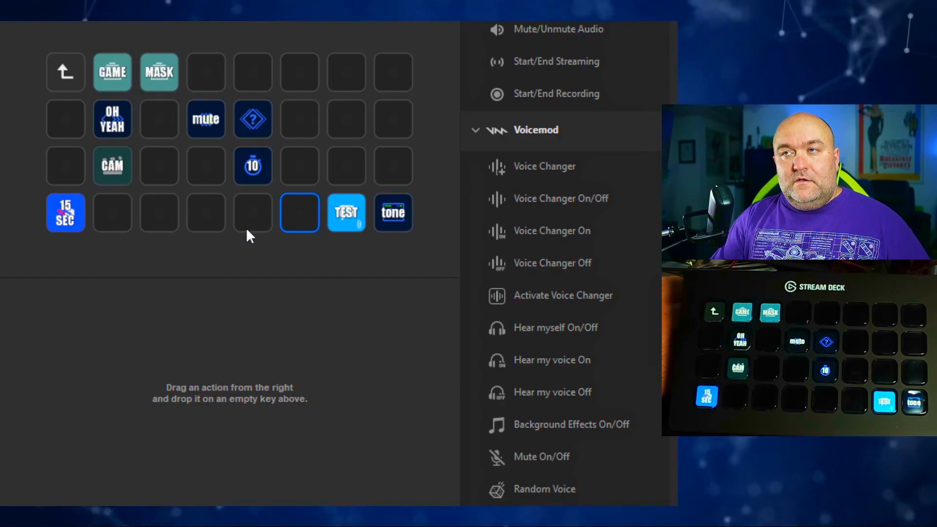
{"action": "left_click_drag", "start_coordinate": [538, 181], "coordinate": [298, 211]}
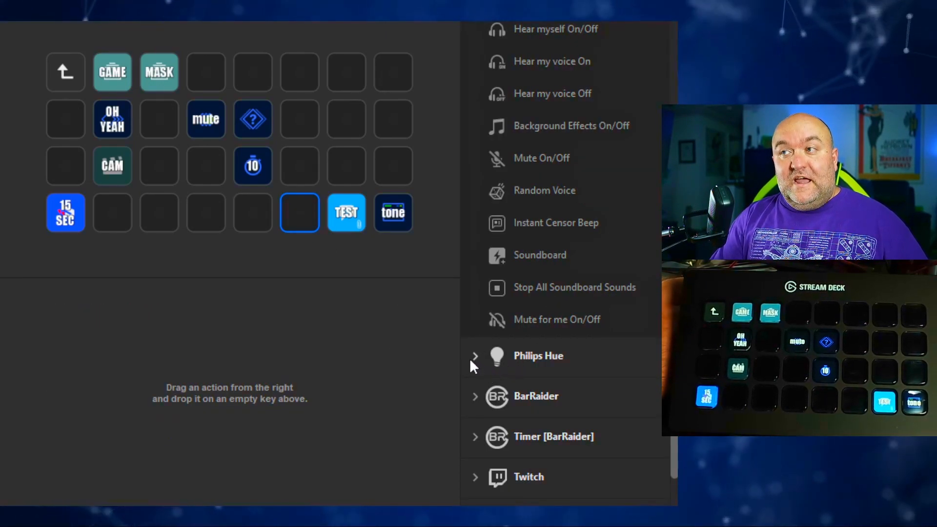
- Add a Philips Hue Scene action to the bottom row's sixth key, with group Living Room, scene YouTube1 and title "YT1"
{"action": "left_click", "coordinate": [470, 357]}
{"action": "scroll", "coordinate": [533, 293], "scroll_direction": "down", "scroll_amount": 4}
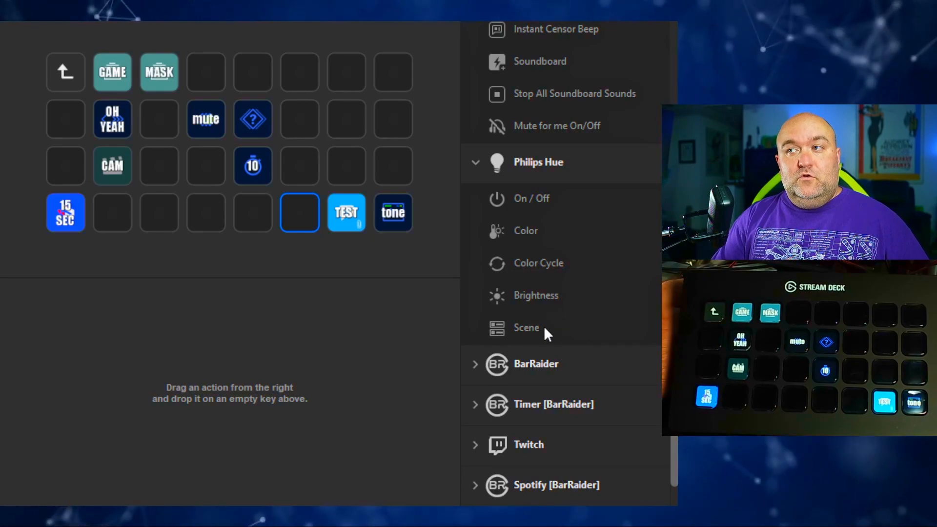
{"action": "left_click_drag", "start_coordinate": [543, 326], "coordinate": [301, 211]}
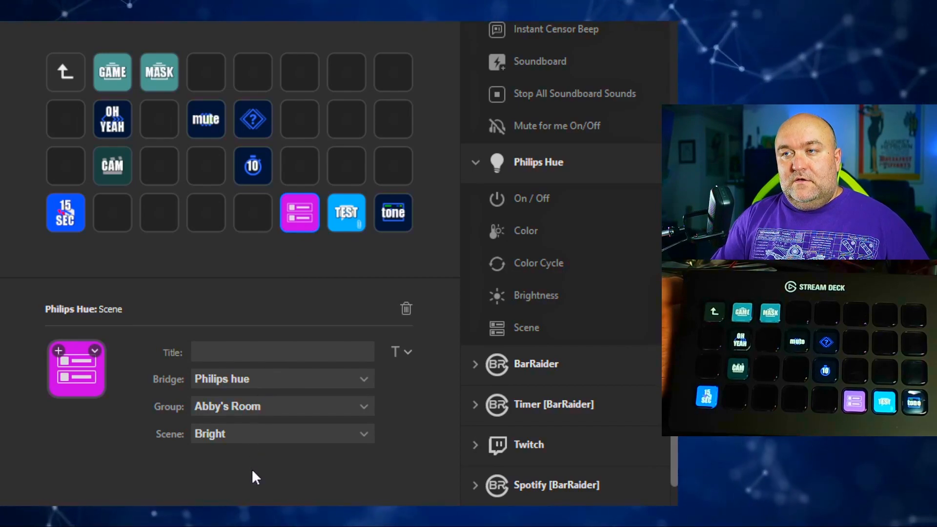
{"action": "left_click", "coordinate": [282, 407]}
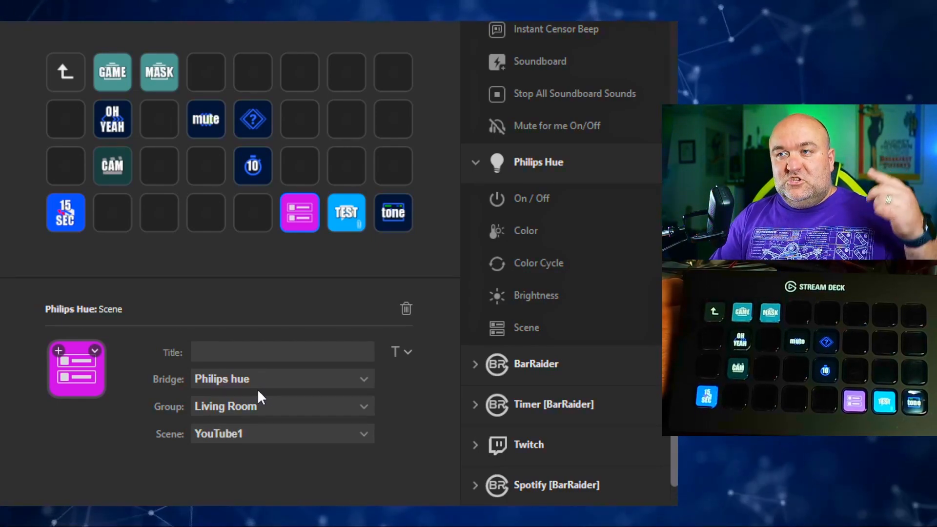
{"action": "left_click", "coordinate": [324, 356]}
{"action": "type", "text": "YT1"}
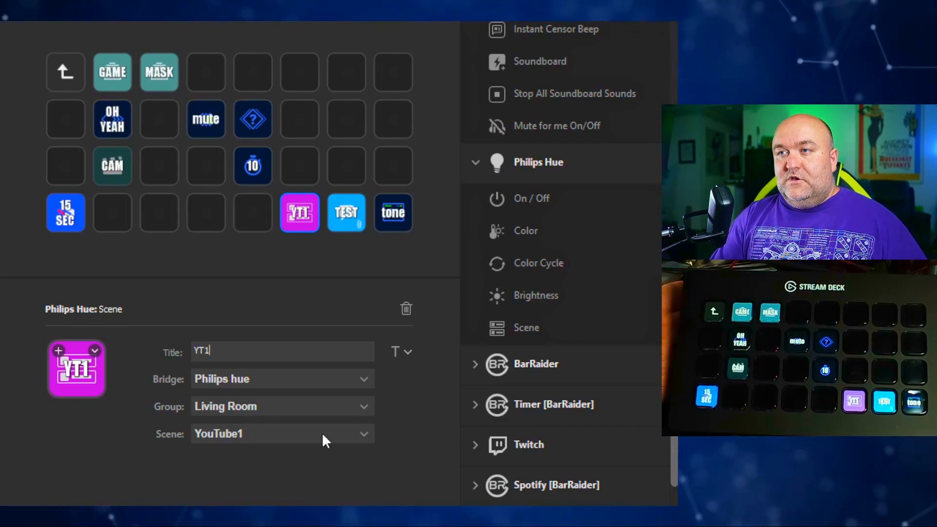
- Move the YT1 key to the fourth key of the bottom row and copy it onto the fifth and sixth keys
{"action": "left_click_drag", "start_coordinate": [307, 223], "coordinate": [207, 218]}
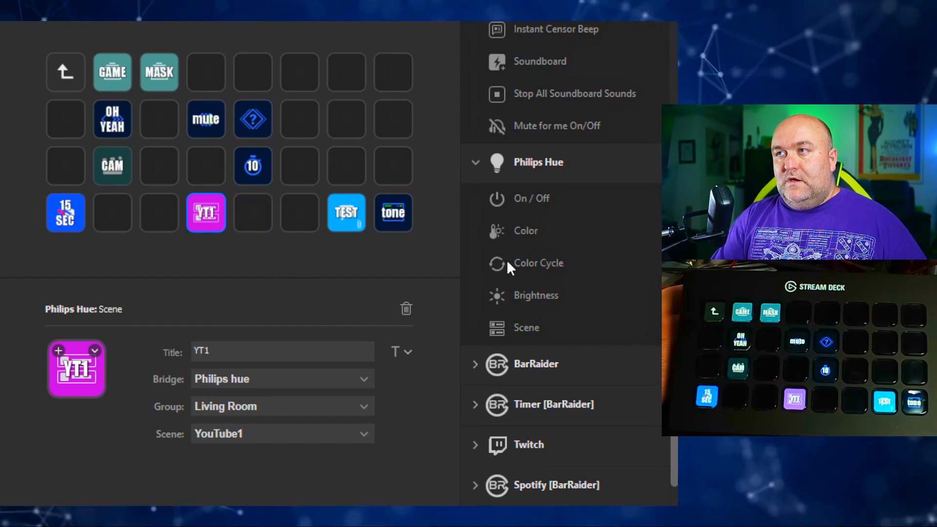
{"action": "key", "text": "ctrl+c"}
{"action": "left_click", "coordinate": [250, 206]}
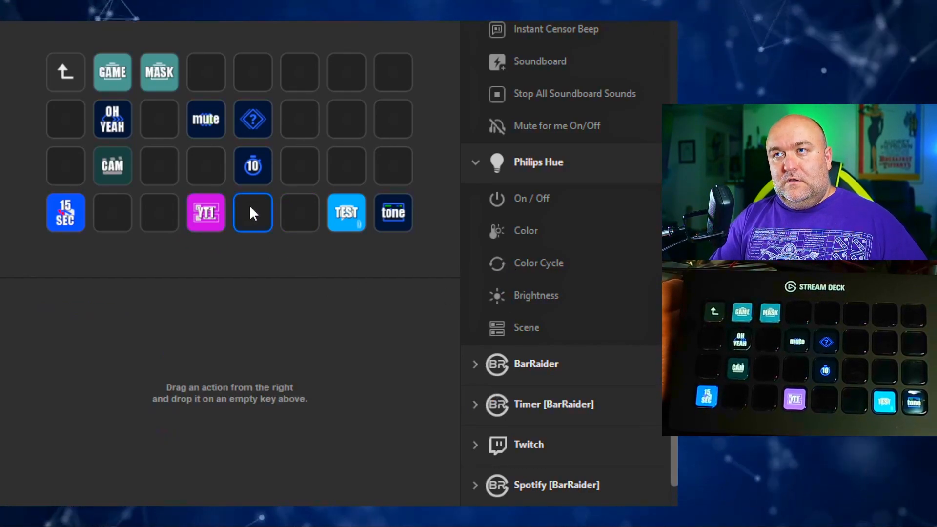
{"action": "key", "text": "ctrl+v"}
{"action": "left_click", "coordinate": [292, 210]}
{"action": "key", "text": "ctrl+v"}
- Set the first YT1 copy to scene YouTube2 with the title "YT2", and title the second copy "YT3"
{"action": "left_click", "coordinate": [253, 216]}
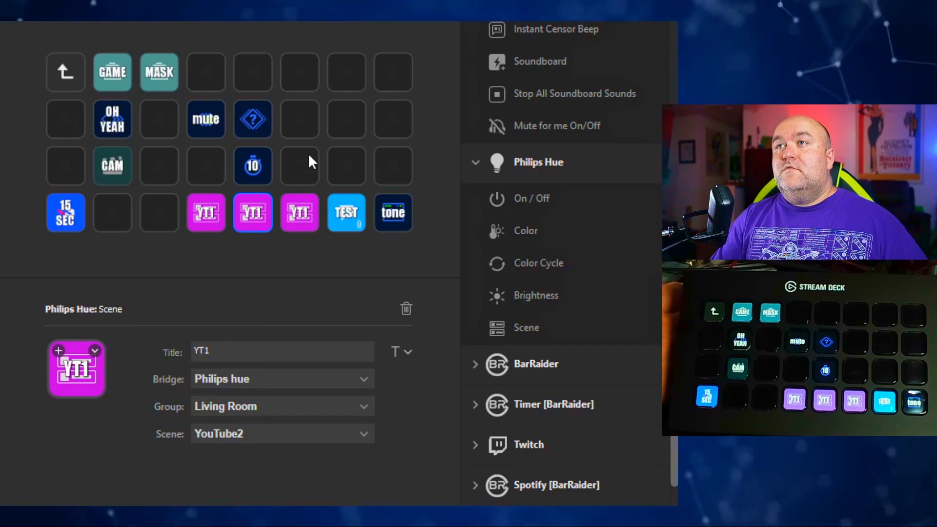
{"action": "mouse_move", "coordinate": [204, 351]}
{"action": "left_mouse_down"}
{"action": "mouse_move", "coordinate": [227, 354]}
{"action": "mouse_move", "coordinate": [204, 351]}
{"action": "left_mouse_up"}
{"action": "type", "text": "2"}
{"action": "left_click", "coordinate": [303, 228]}
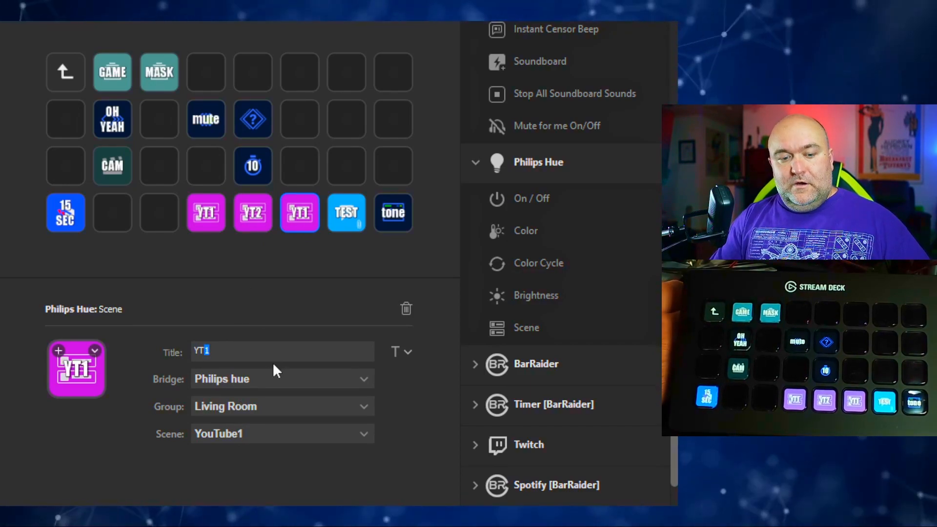
{"action": "type", "text": "3"}
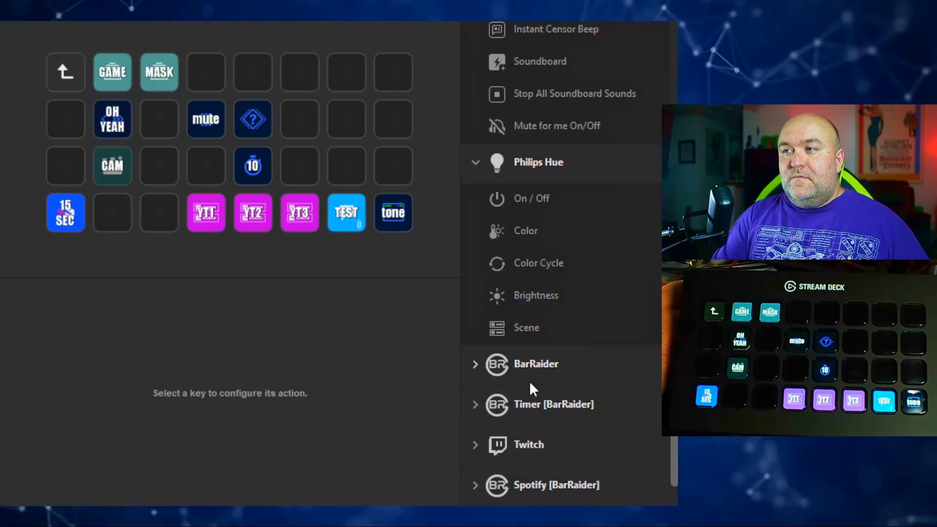
- Add a BarRaider Stream Counter to the last key of the third row and review its file, press-action and sound settings
{"action": "scroll", "coordinate": [530, 381], "scroll_direction": "down", "scroll_amount": 2}
{"action": "left_click", "coordinate": [474, 266]}
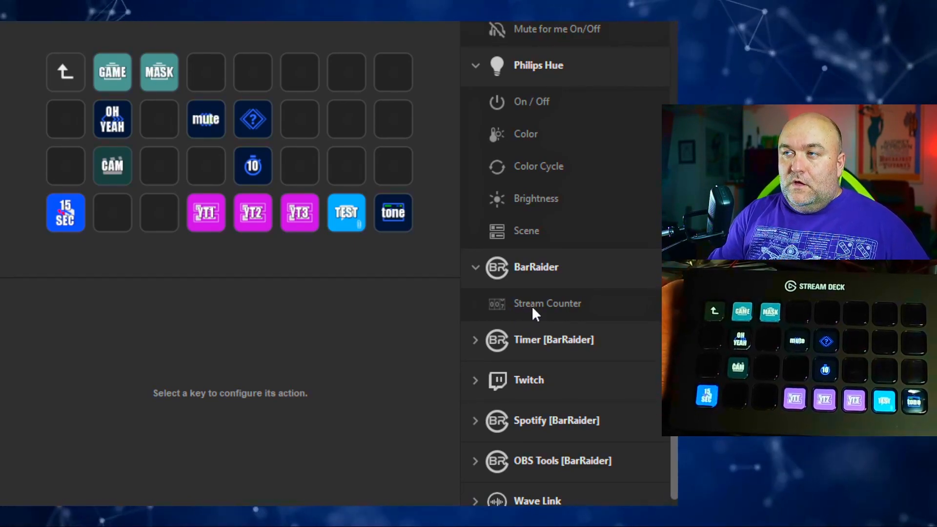
{"action": "left_click_drag", "start_coordinate": [549, 303], "coordinate": [392, 166]}
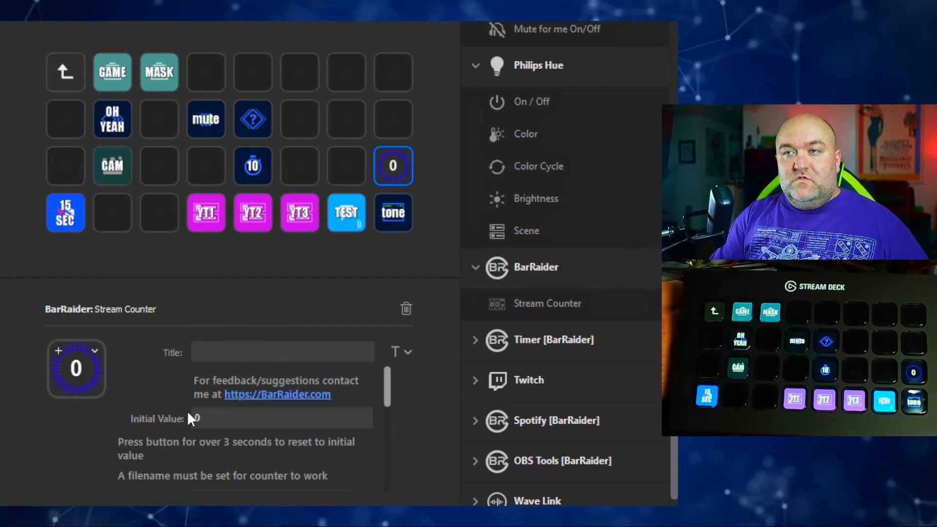
{"action": "scroll", "coordinate": [210, 389], "scroll_direction": "down", "scroll_amount": 1}
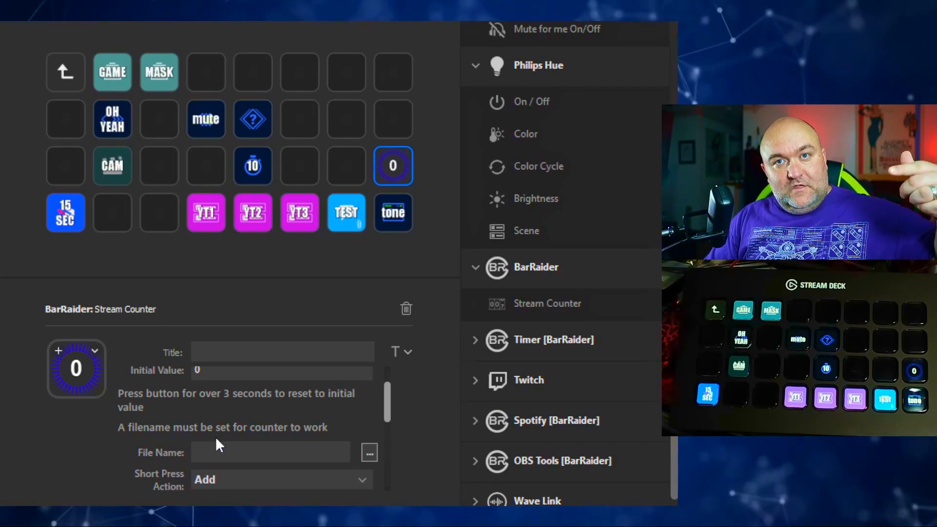
{"action": "scroll", "coordinate": [215, 437], "scroll_direction": "down", "scroll_amount": 1}
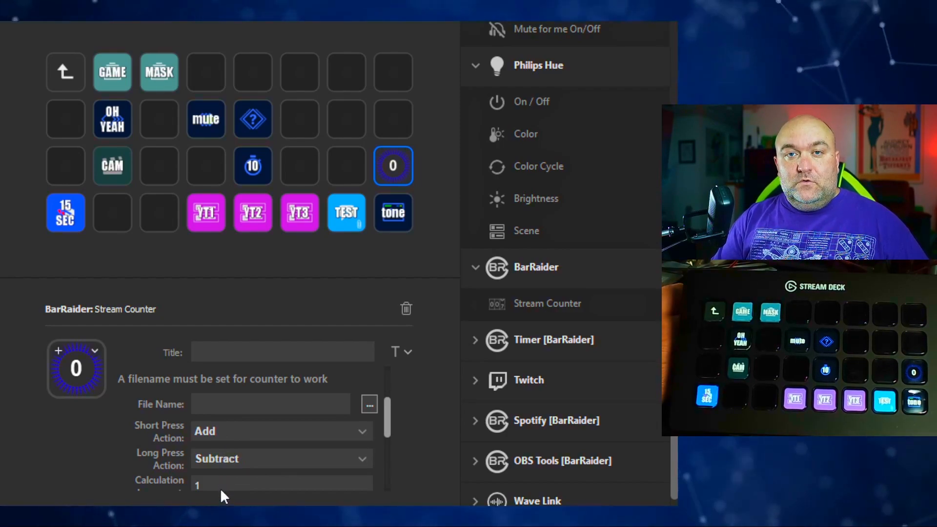
{"action": "scroll", "coordinate": [221, 488], "scroll_direction": "down", "scroll_amount": 3}
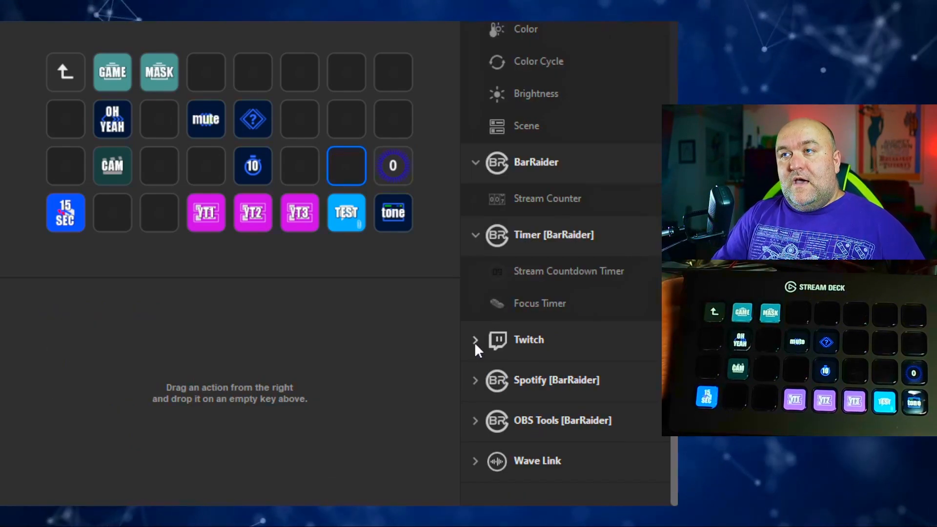
- Add a Twitch Create Stream Marker action to the third row's seventh key and a Twitch Viewers action to its sixth key
{"action": "left_click", "coordinate": [475, 343]}
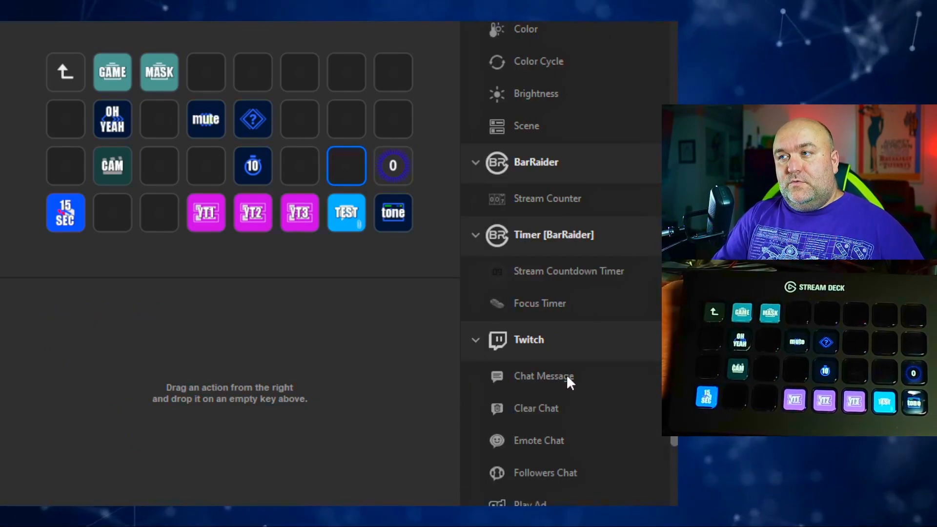
{"action": "scroll", "coordinate": [564, 380], "scroll_direction": "down", "scroll_amount": 4}
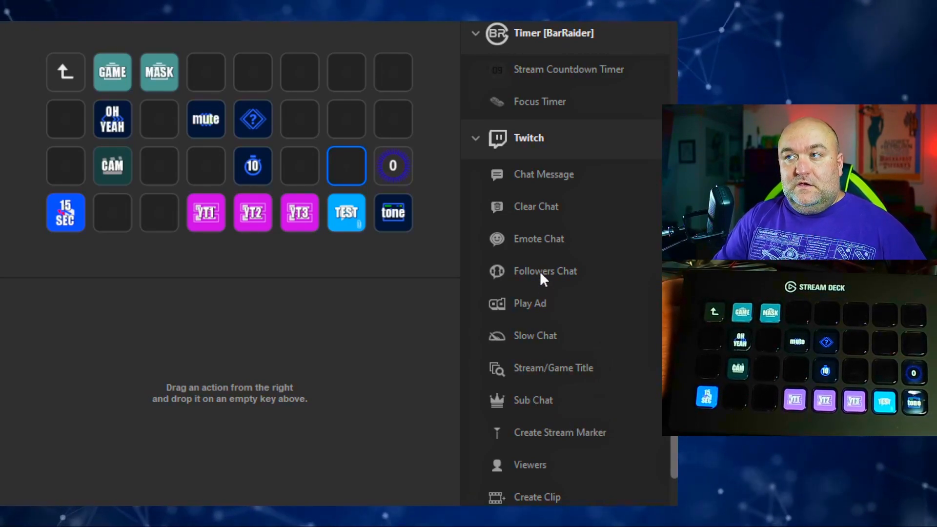
{"action": "scroll", "coordinate": [582, 421], "scroll_direction": "down", "scroll_amount": 2}
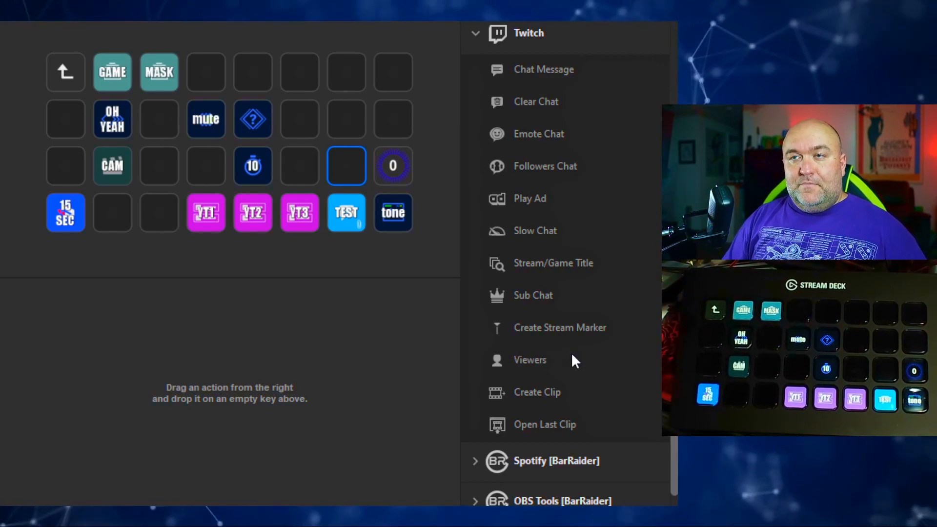
{"action": "mouse_move", "coordinate": [571, 330]}
{"action": "left_mouse_down"}
{"action": "mouse_move", "coordinate": [393, 209]}
{"action": "mouse_move", "coordinate": [347, 161]}
{"action": "mouse_move", "coordinate": [350, 172]}
{"action": "left_mouse_up"}
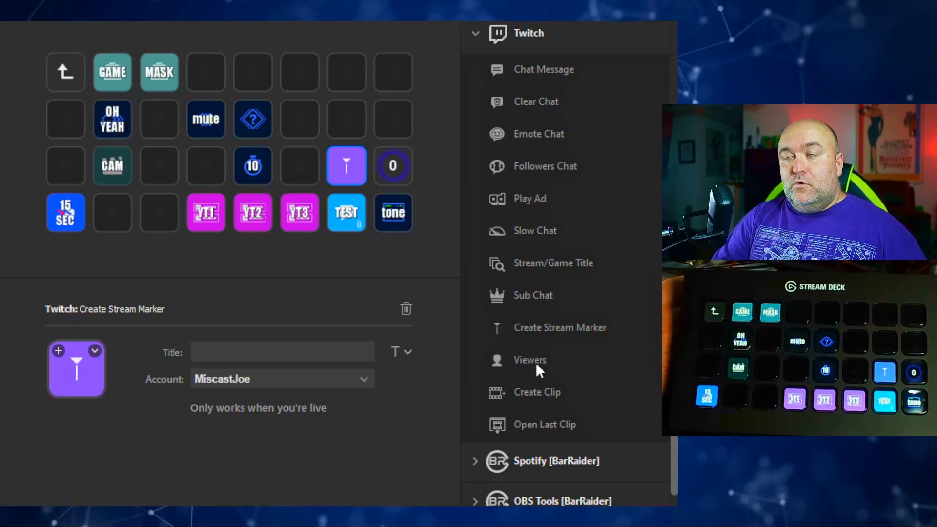
{"action": "left_click_drag", "start_coordinate": [535, 358], "coordinate": [300, 169]}
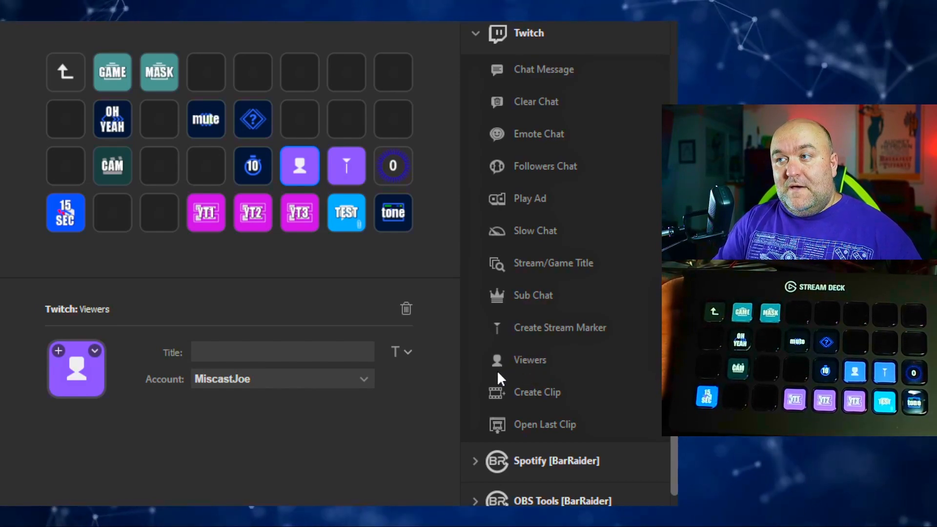
- Look through the Spotify and OBS Tools actions and add a Wave Link Mute Input action to the second row's last key
{"action": "scroll", "coordinate": [497, 370], "scroll_direction": "down", "scroll_amount": 2}
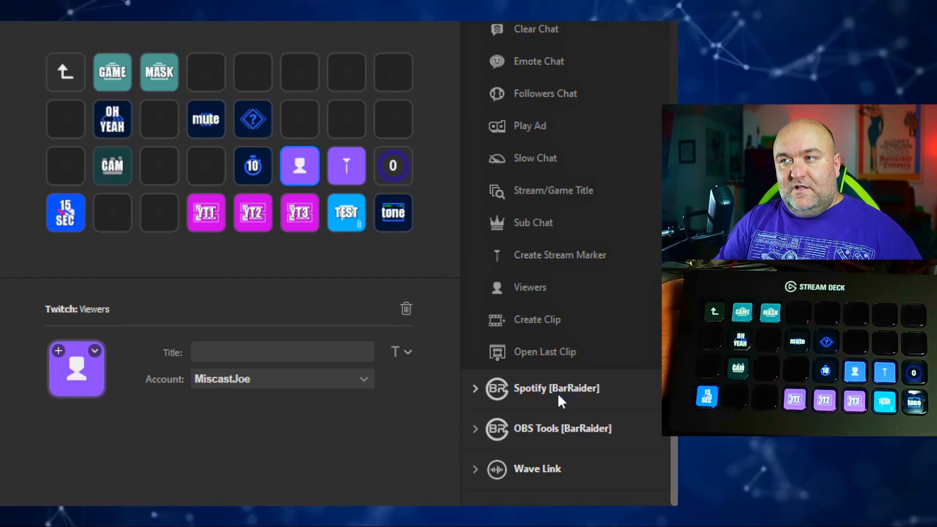
{"action": "left_click", "coordinate": [476, 389]}
{"action": "scroll", "coordinate": [562, 391], "scroll_direction": "down", "scroll_amount": 5}
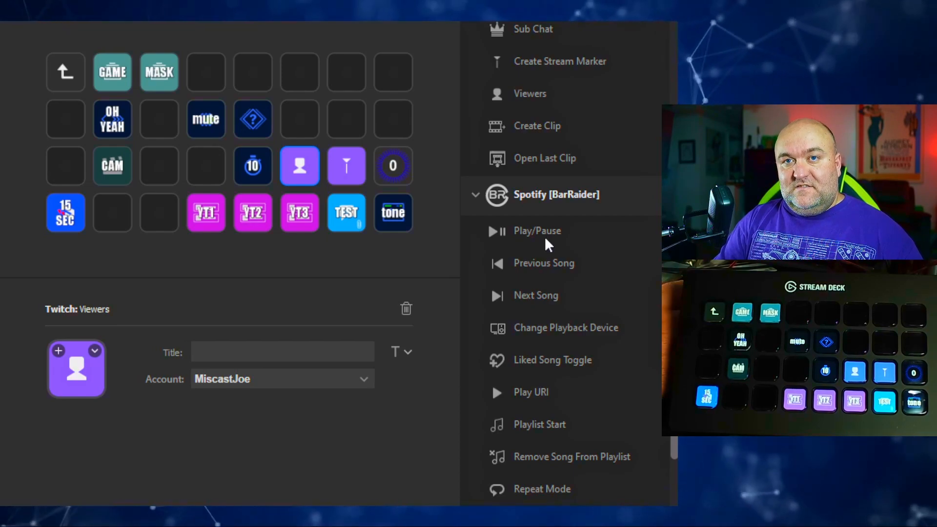
{"action": "scroll", "coordinate": [526, 412], "scroll_direction": "down", "scroll_amount": 10}
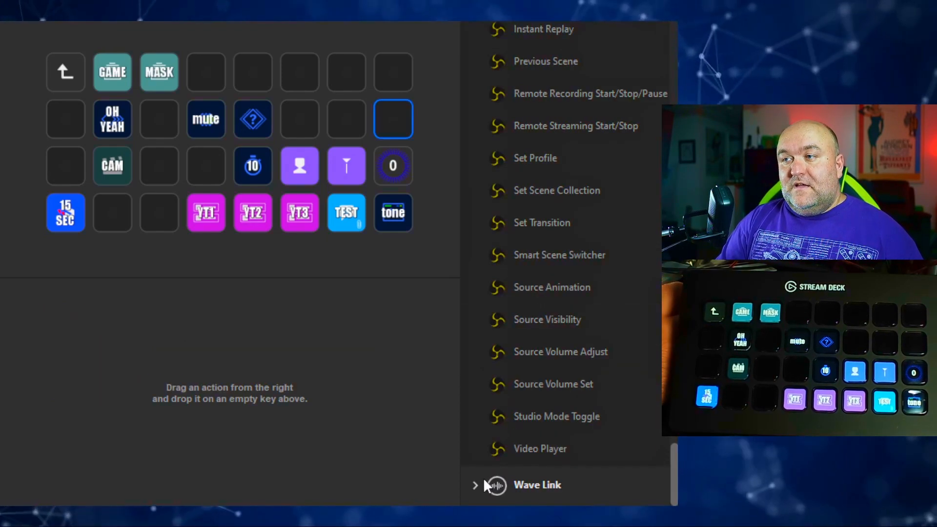
{"action": "left_click", "coordinate": [473, 485]}
{"action": "scroll", "coordinate": [491, 471], "scroll_direction": "down", "scroll_amount": 5}
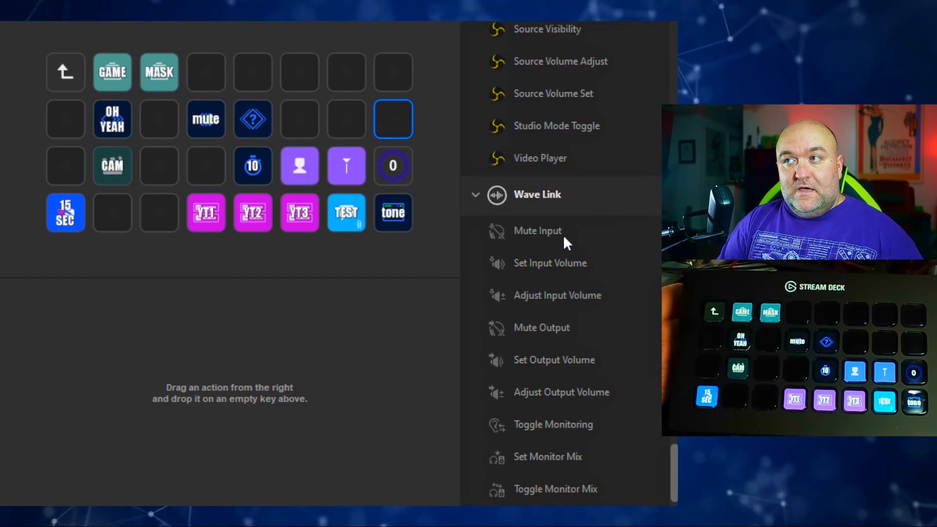
{"action": "left_click_drag", "start_coordinate": [563, 235], "coordinate": [393, 119]}
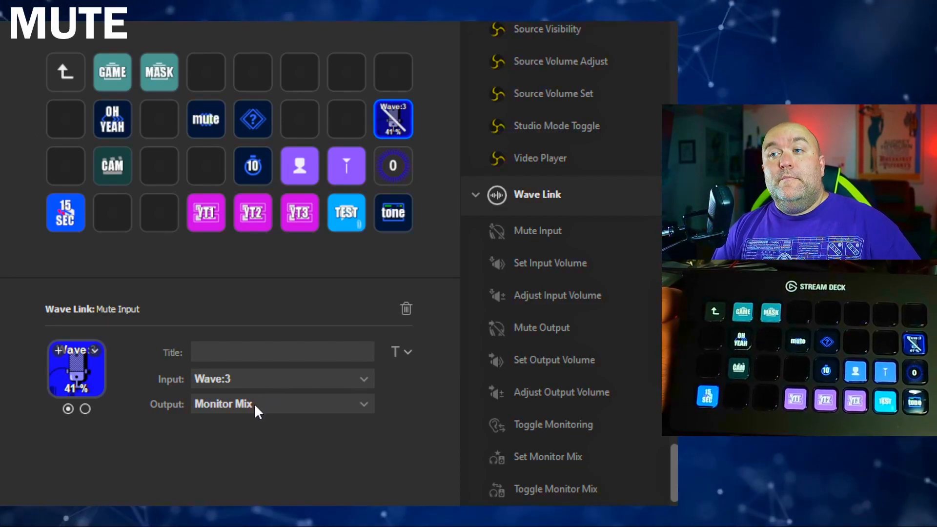
- Select the empty seventh key of the second row and look through the remaining Wave Link actions
{"action": "left_click", "coordinate": [346, 119]}
{"action": "scroll", "coordinate": [532, 203], "scroll_direction": "down", "scroll_amount": 1}
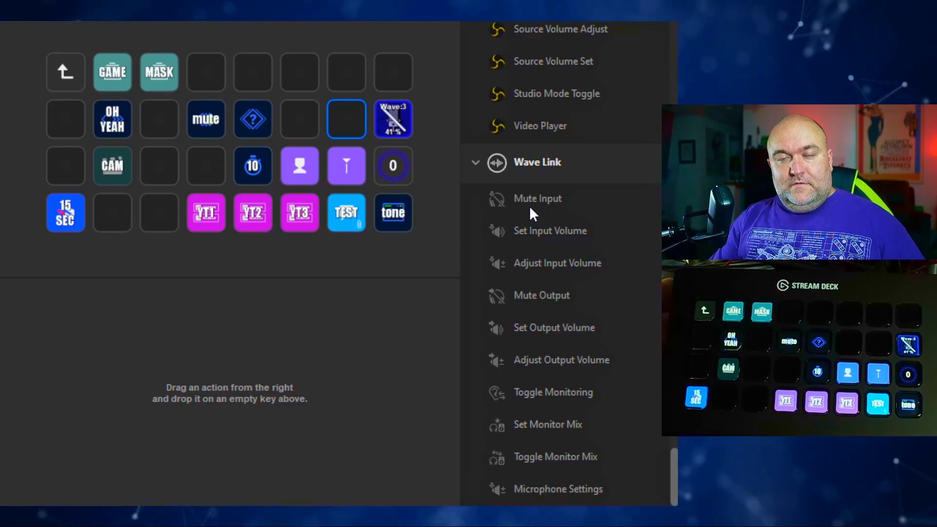
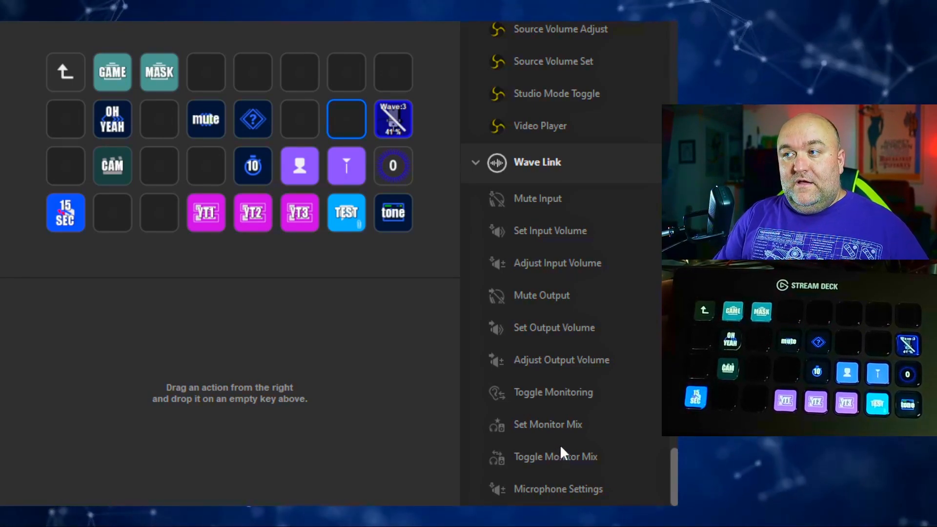
- Add a Wave Link Microphone Settings action to the second row's empty seventh key
{"action": "left_click_drag", "start_coordinate": [547, 482], "coordinate": [349, 119]}
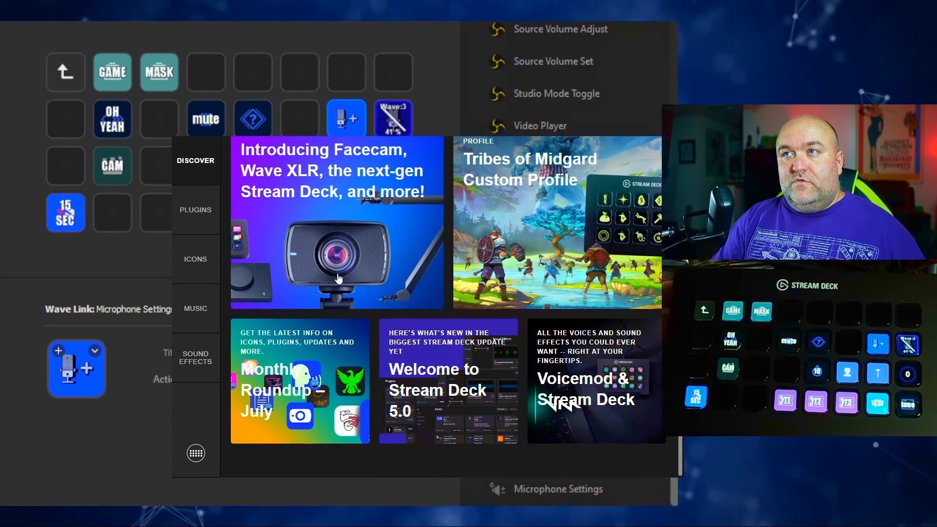
- Look over the store's Discover page and browse all plugins sorted by Most Popular, including the BarRaider, Wave Link and utility plugins
{"action": "scroll", "coordinate": [337, 276], "scroll_direction": "up", "scroll_amount": 2}
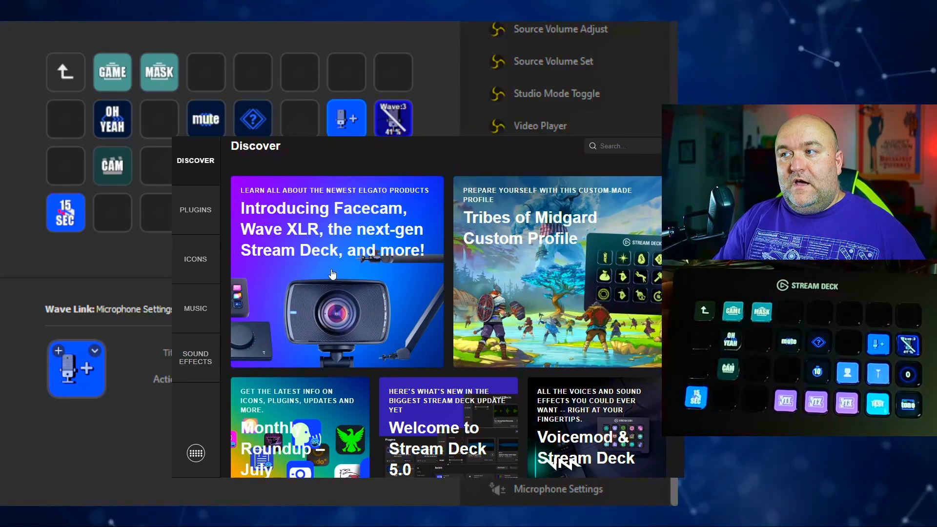
{"action": "left_click", "coordinate": [191, 220]}
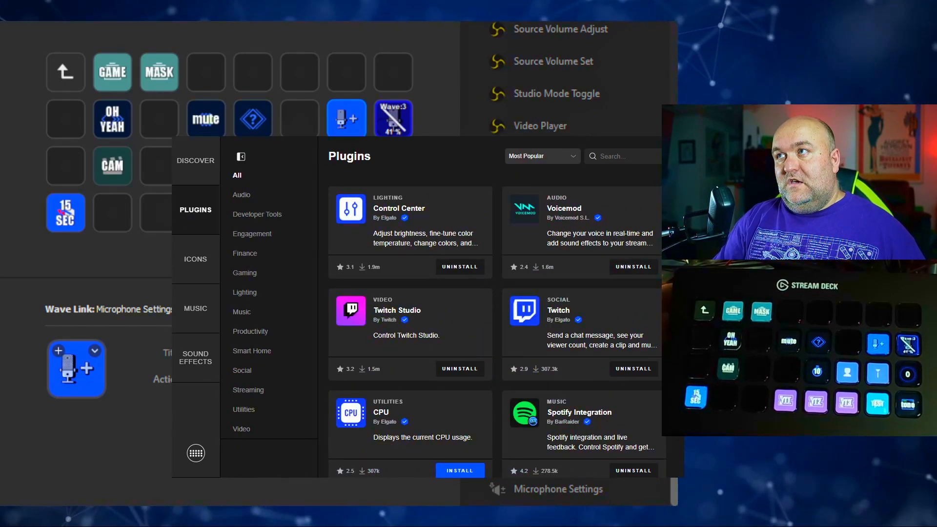
{"action": "scroll", "coordinate": [636, 185], "scroll_direction": "down", "scroll_amount": 10}
{"action": "scroll", "coordinate": [658, 304], "scroll_direction": "down", "scroll_amount": 15}
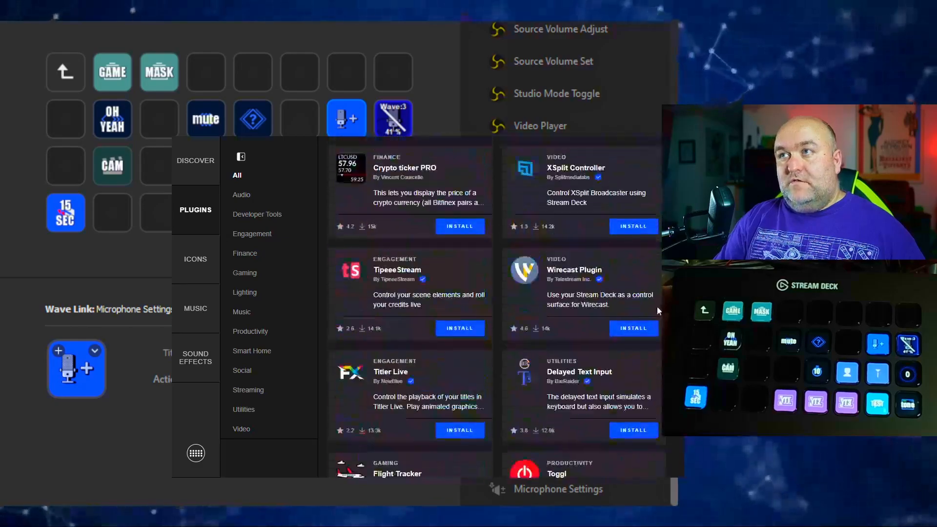
{"action": "scroll", "coordinate": [646, 377], "scroll_direction": "down", "scroll_amount": 10}
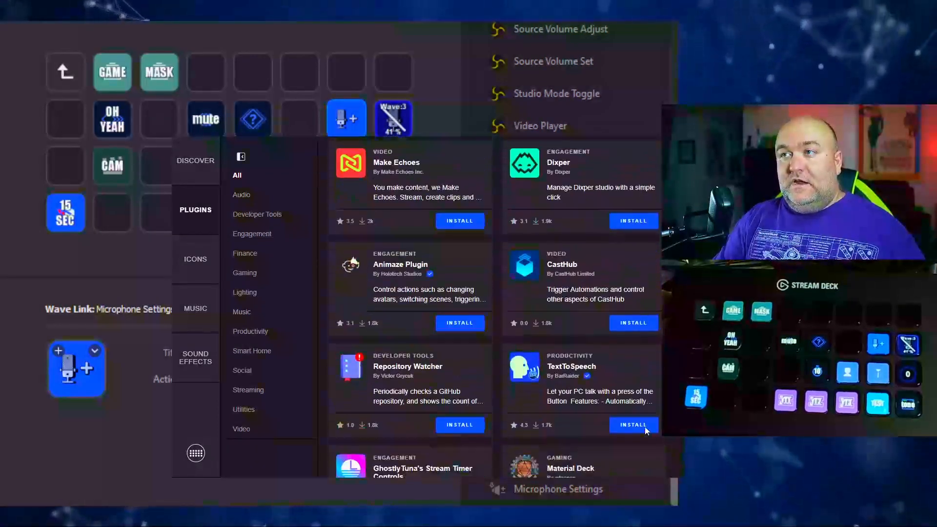
{"action": "scroll", "coordinate": [649, 381], "scroll_direction": "up", "scroll_amount": 15}
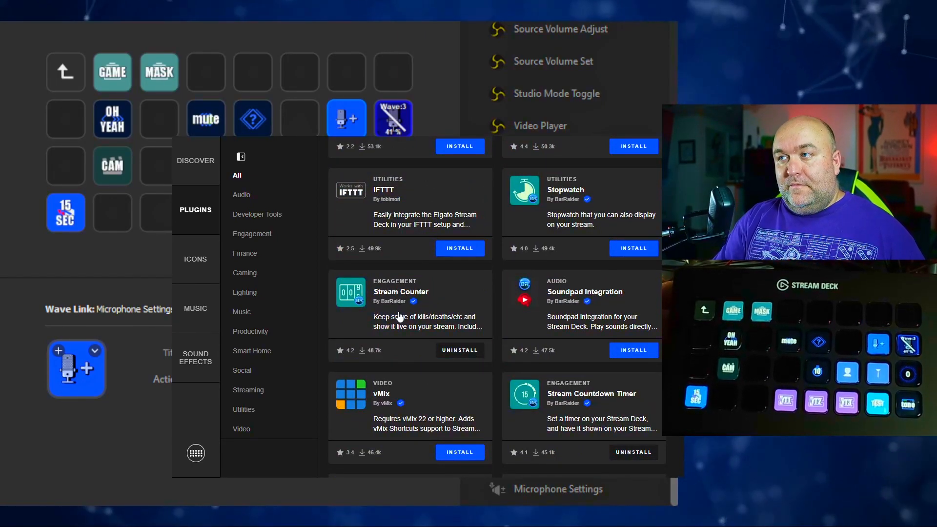
{"action": "scroll", "coordinate": [399, 317], "scroll_direction": "up", "scroll_amount": 2}
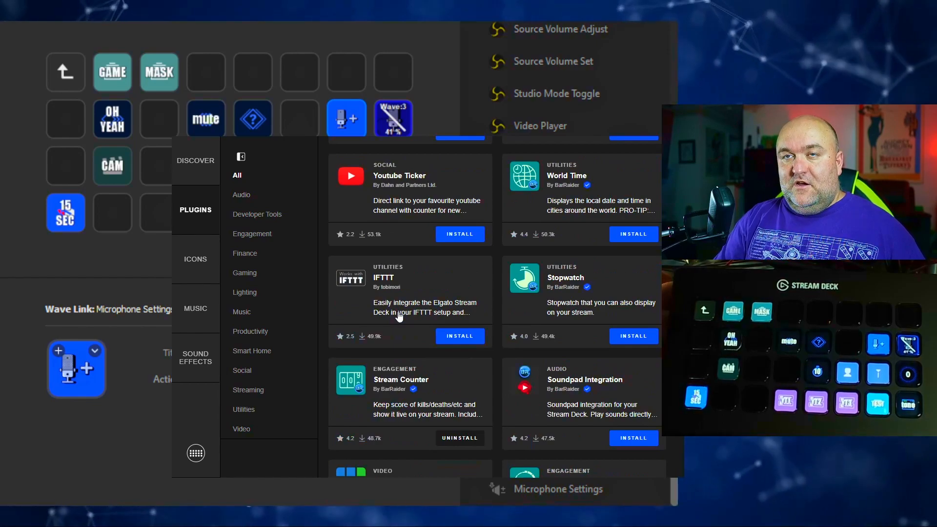
{"action": "scroll", "coordinate": [399, 318], "scroll_direction": "up", "scroll_amount": 1}
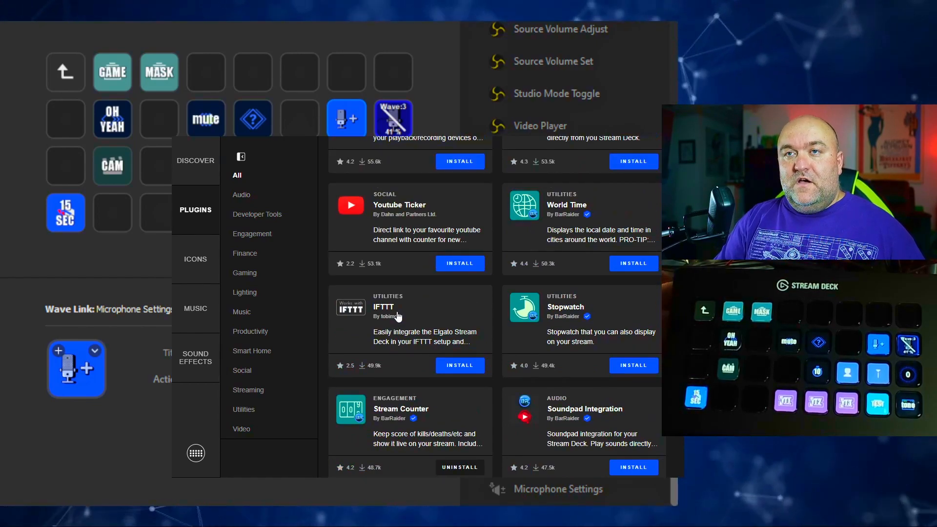
{"action": "scroll", "coordinate": [397, 317], "scroll_direction": "down", "scroll_amount": 2}
{"action": "scroll", "coordinate": [396, 318], "scroll_direction": "down", "scroll_amount": 2}
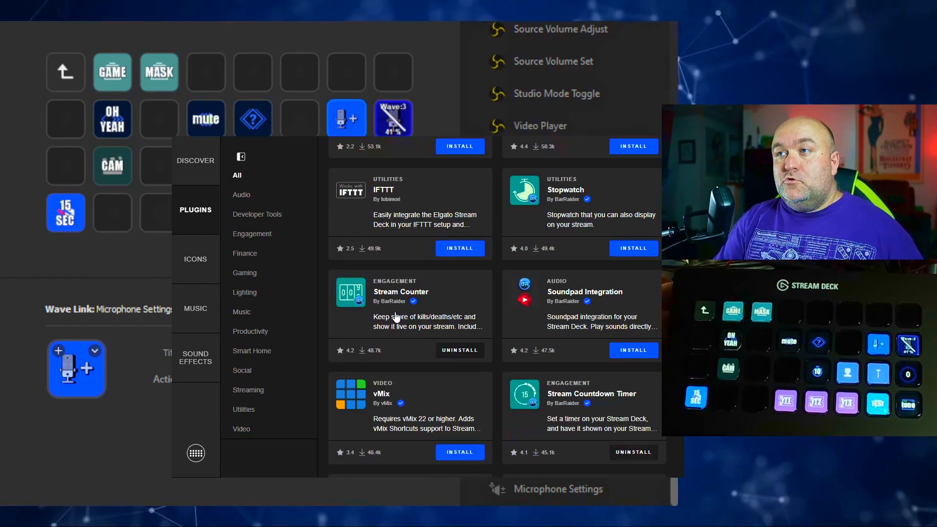
{"action": "scroll", "coordinate": [396, 317], "scroll_direction": "down", "scroll_amount": 2}
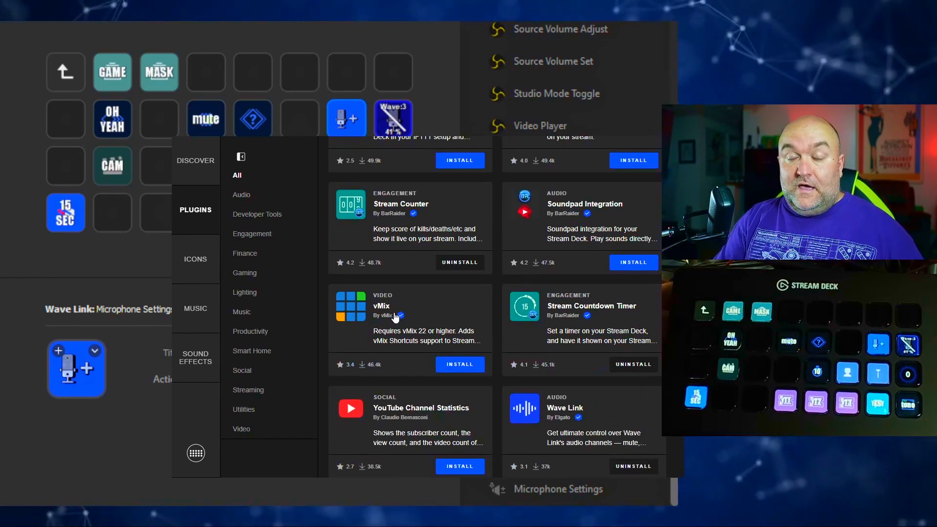
{"action": "scroll", "coordinate": [396, 318], "scroll_direction": "down", "scroll_amount": 1}
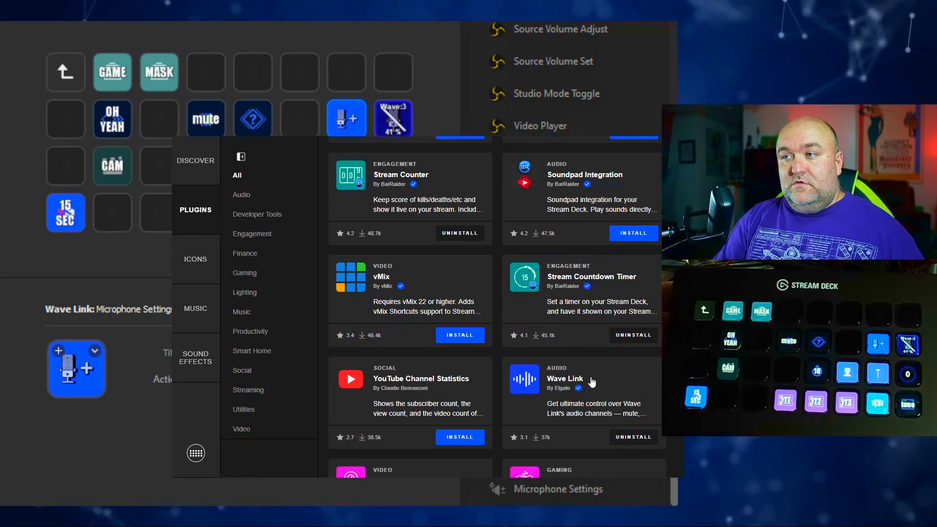
{"action": "scroll", "coordinate": [575, 436], "scroll_direction": "down", "scroll_amount": 1}
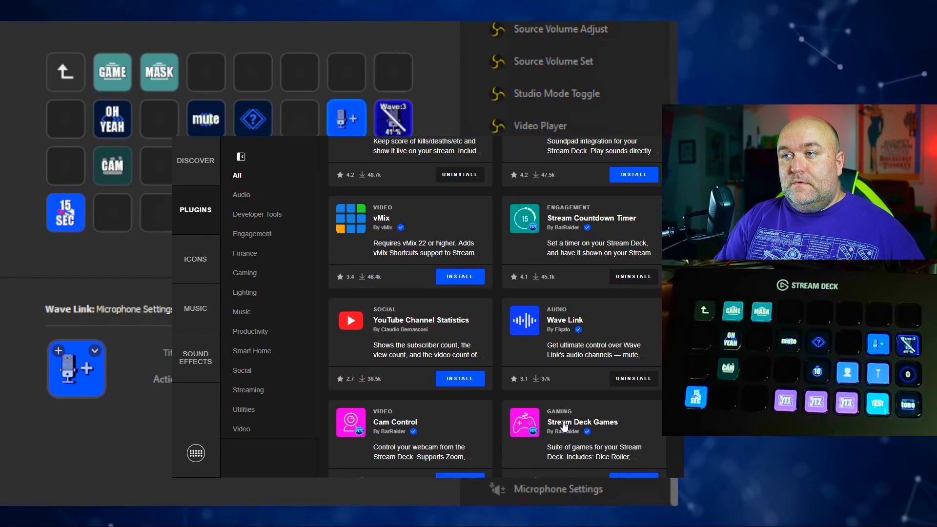
{"action": "scroll", "coordinate": [565, 427], "scroll_direction": "down", "scroll_amount": 1}
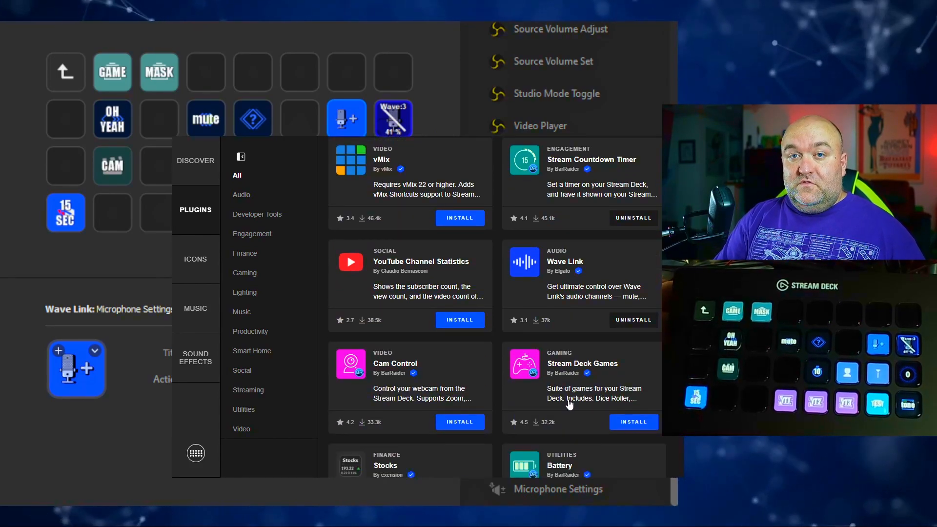
{"action": "scroll", "coordinate": [571, 405], "scroll_direction": "down", "scroll_amount": 5}
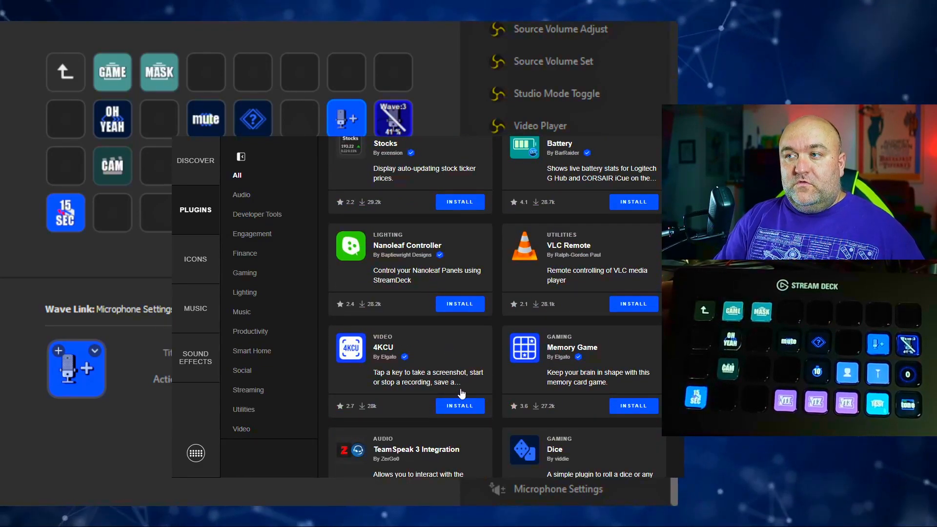
{"action": "scroll", "coordinate": [461, 393], "scroll_direction": "down", "scroll_amount": 3}
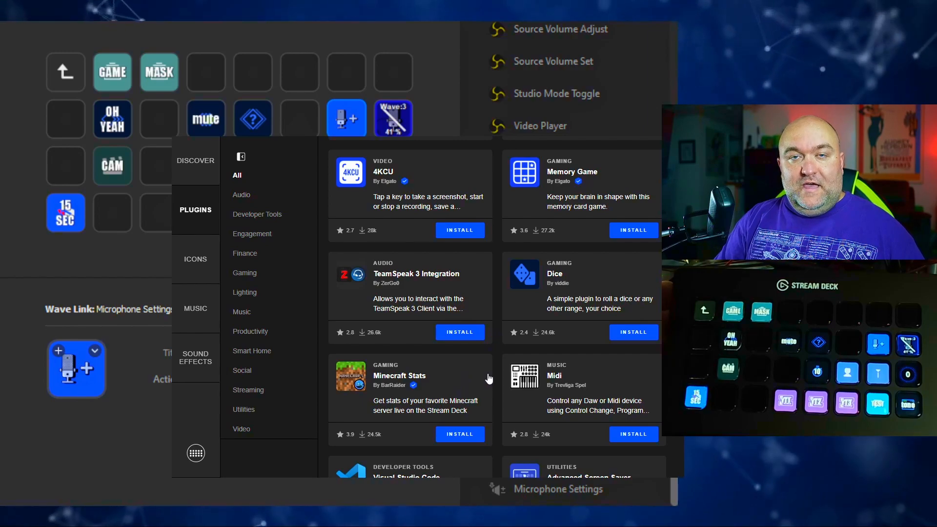
{"action": "scroll", "coordinate": [477, 393], "scroll_direction": "down", "scroll_amount": 2}
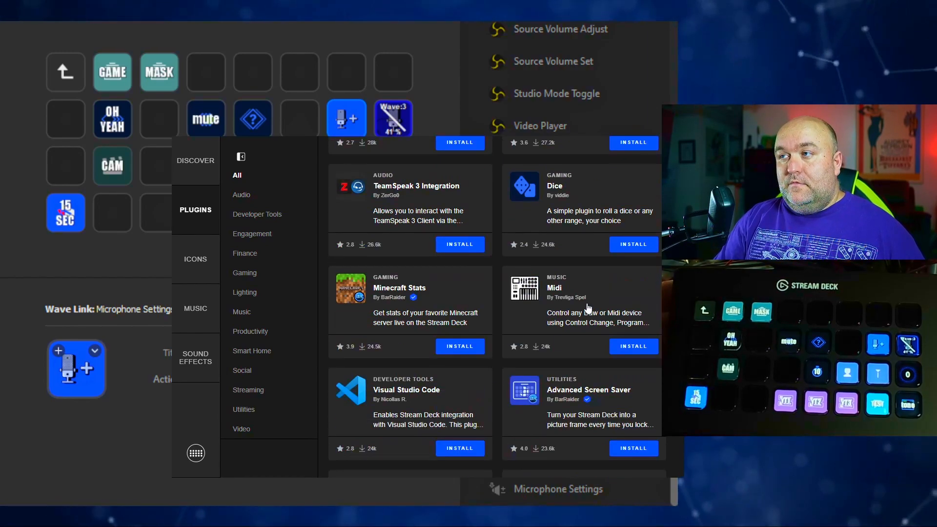
{"action": "scroll", "coordinate": [473, 401], "scroll_direction": "down", "scroll_amount": 6}
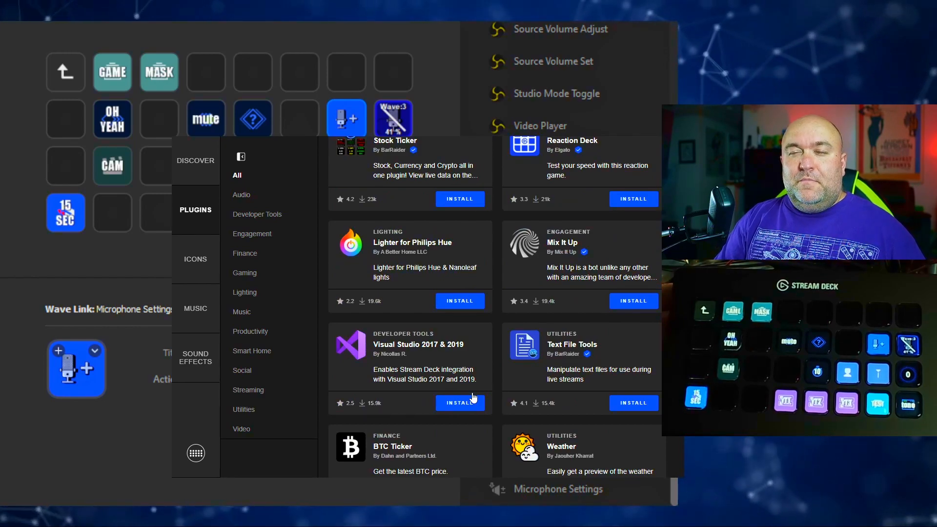
{"action": "scroll", "coordinate": [473, 398], "scroll_direction": "down", "scroll_amount": 2}
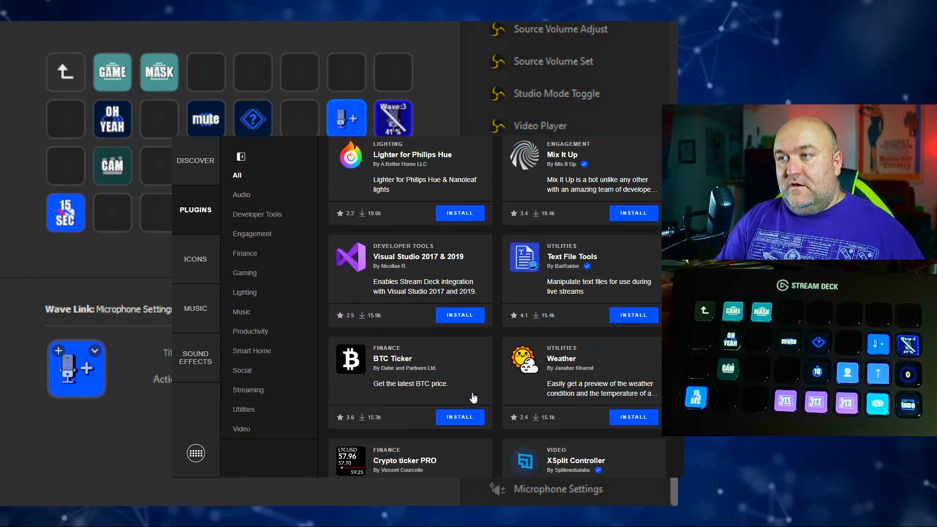
{"action": "scroll", "coordinate": [473, 398], "scroll_direction": "down", "scroll_amount": 2}
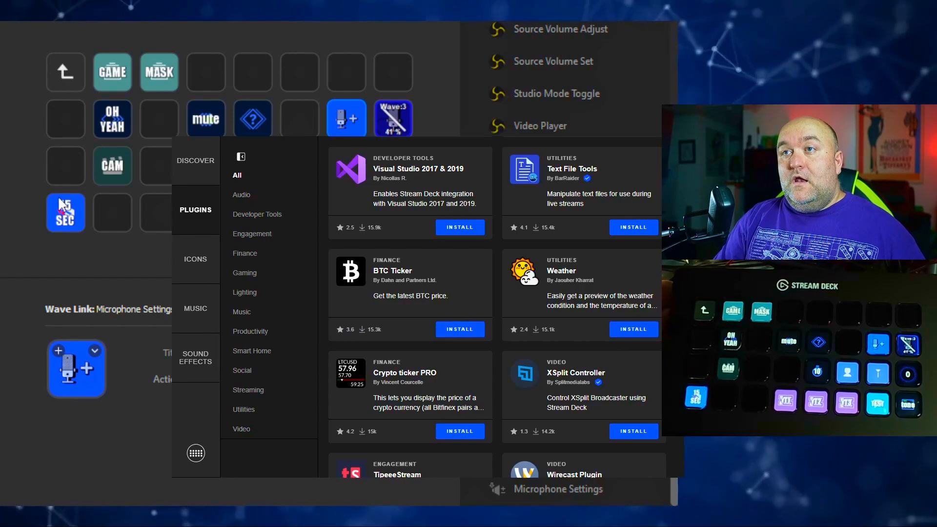
- Browse the store's icon packs sorted by Most Popular, from the general packs to the game and artistic ones
{"action": "left_click", "coordinate": [210, 261]}
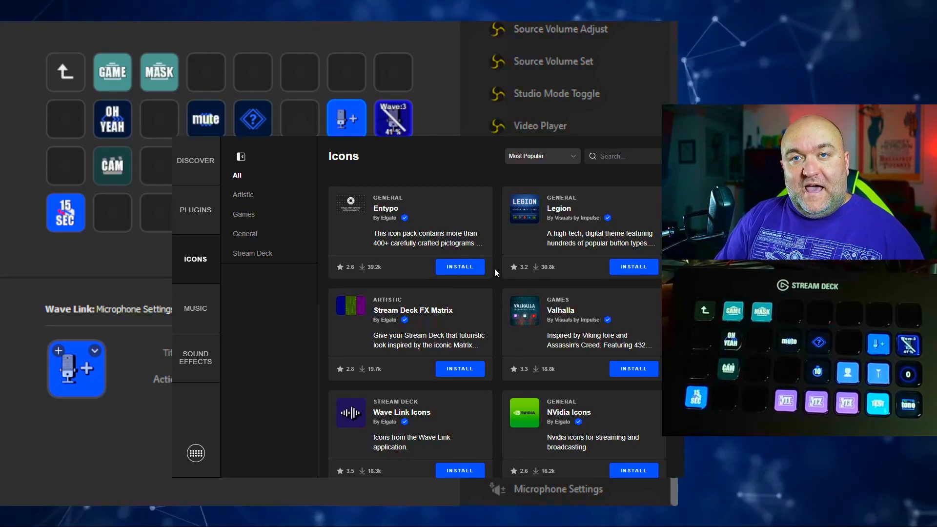
{"action": "scroll", "coordinate": [469, 360], "scroll_direction": "down", "scroll_amount": 2}
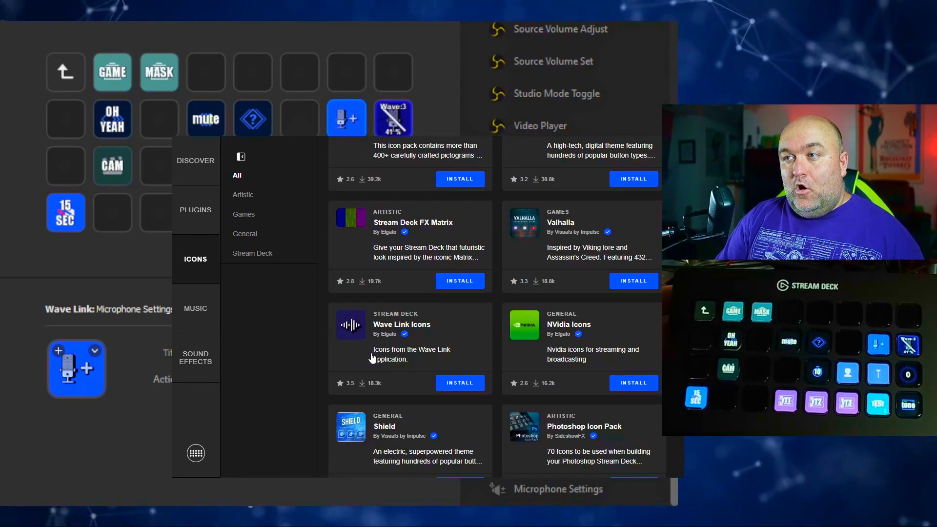
{"action": "scroll", "coordinate": [423, 366], "scroll_direction": "down", "scroll_amount": 1}
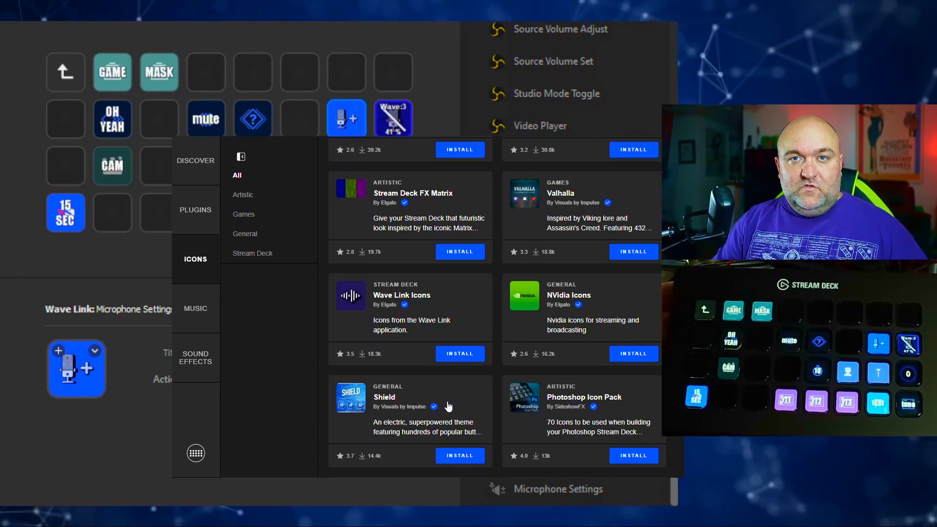
{"action": "scroll", "coordinate": [416, 404], "scroll_direction": "down", "scroll_amount": 5}
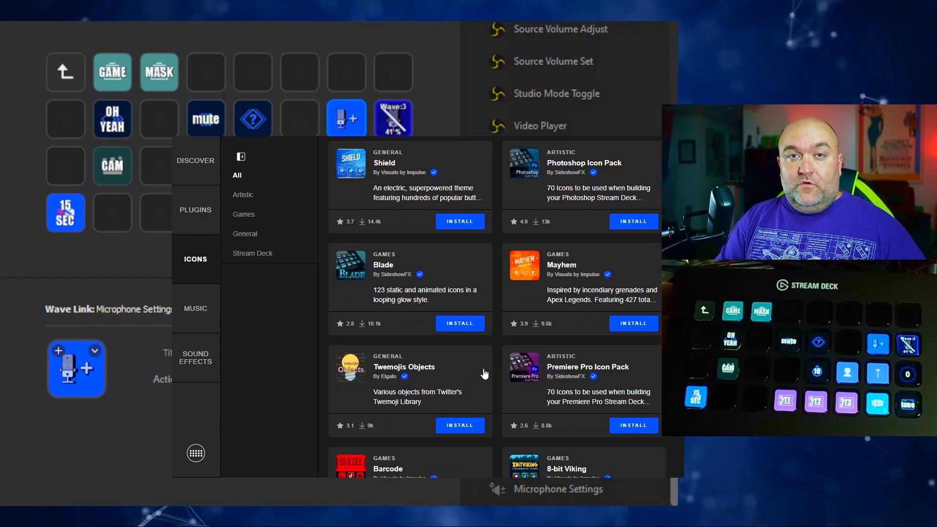
{"action": "scroll", "coordinate": [552, 396], "scroll_direction": "down", "scroll_amount": 1}
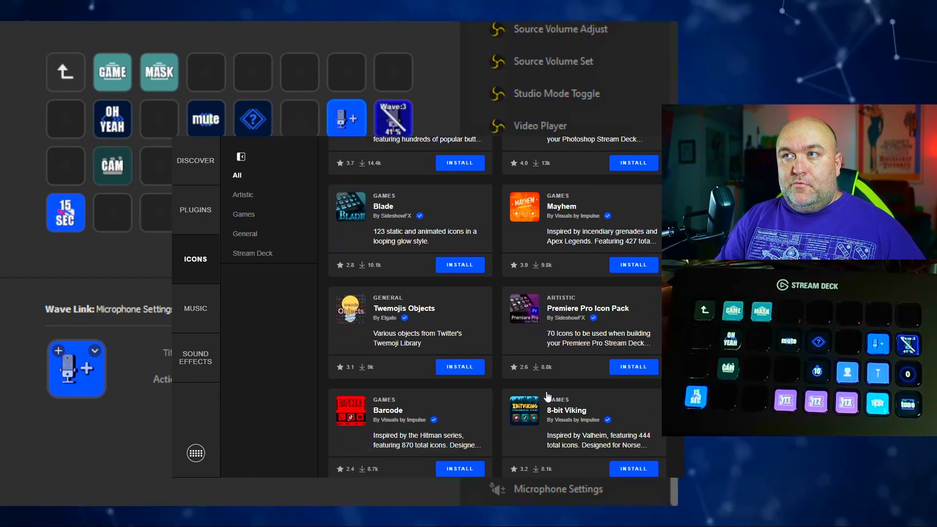
{"action": "scroll", "coordinate": [546, 396], "scroll_direction": "down", "scroll_amount": 2}
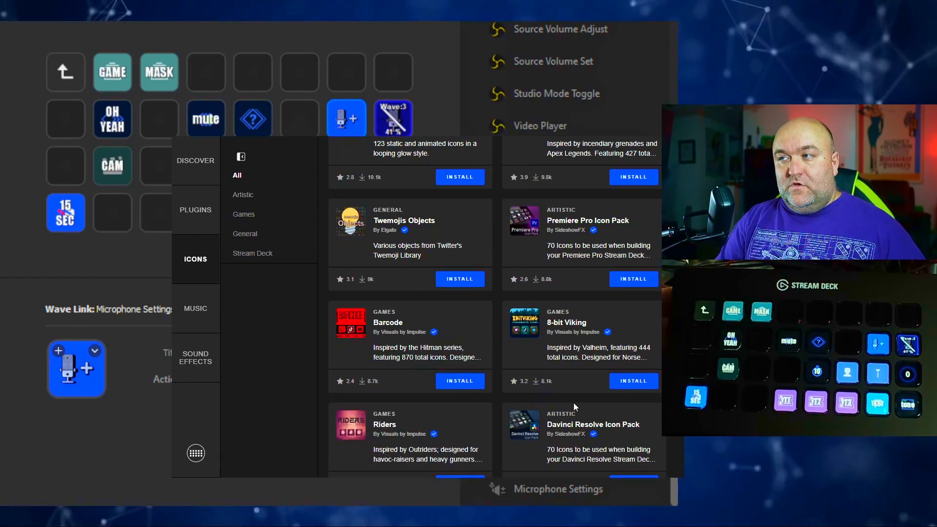
{"action": "scroll", "coordinate": [582, 433], "scroll_direction": "down", "scroll_amount": 2}
{"action": "scroll", "coordinate": [556, 423], "scroll_direction": "down", "scroll_amount": 2}
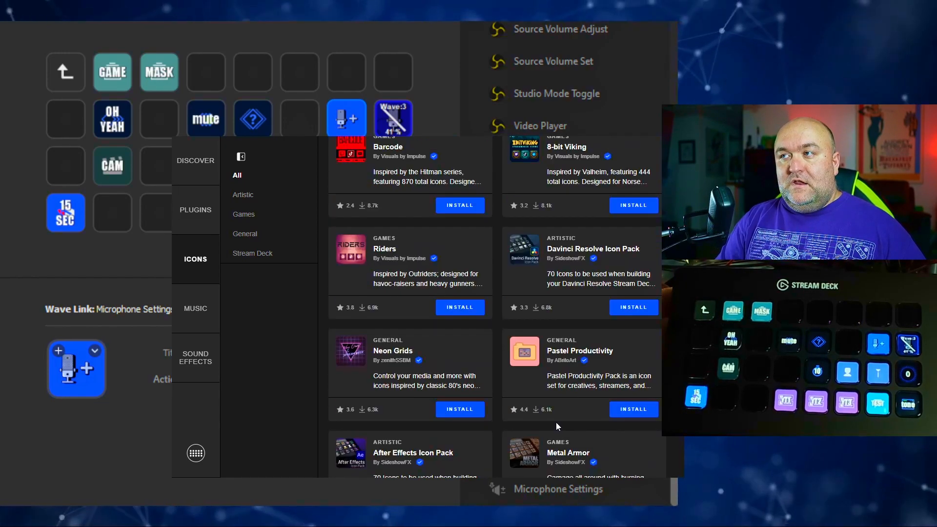
{"action": "scroll", "coordinate": [553, 421], "scroll_direction": "down", "scroll_amount": 1}
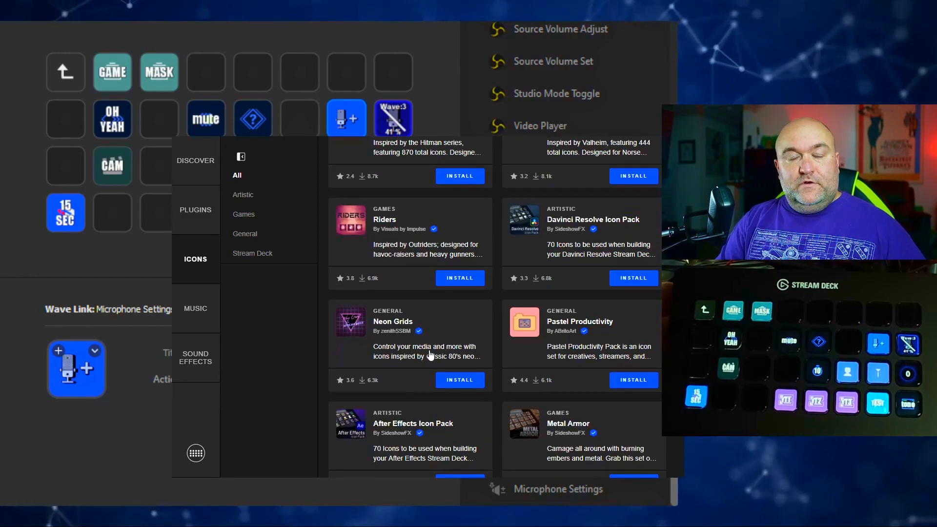
{"action": "scroll", "coordinate": [417, 346], "scroll_direction": "down", "scroll_amount": 3}
- Show the store's music catalogue and examine its Genre and Instrument filter options
{"action": "left_click", "coordinate": [195, 309]}
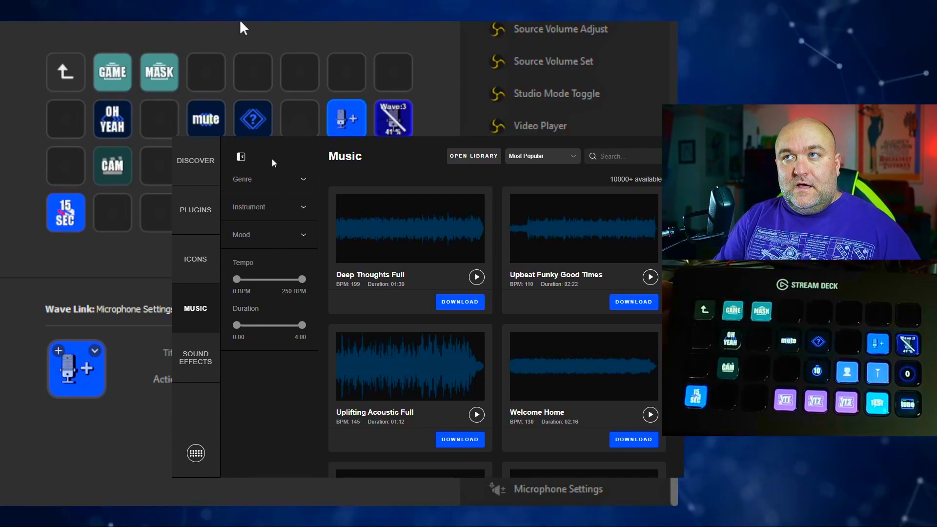
{"action": "left_click", "coordinate": [287, 180]}
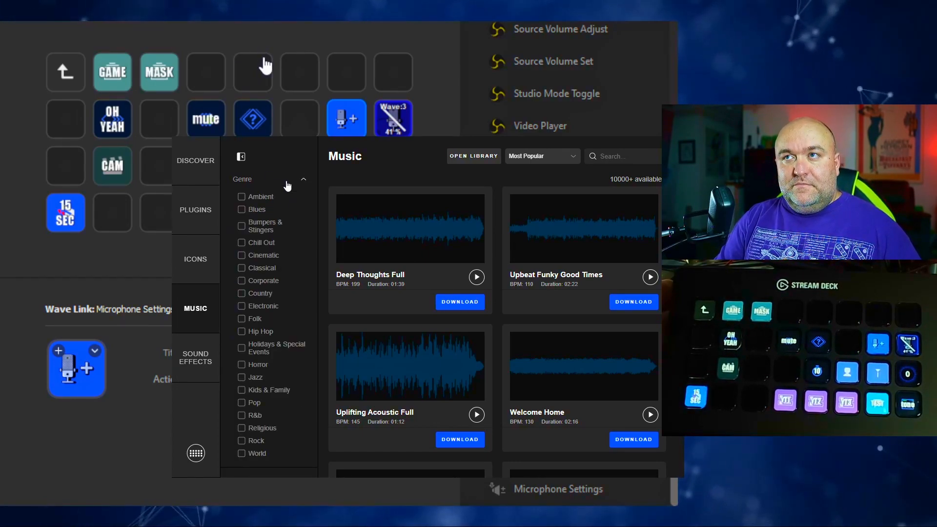
{"action": "left_click", "coordinate": [287, 184]}
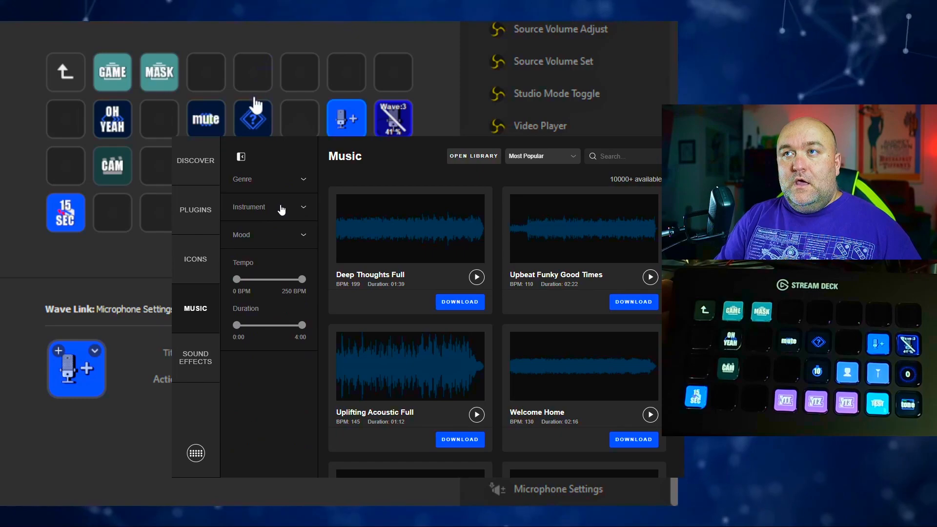
{"action": "left_click", "coordinate": [282, 208]}
{"action": "left_click", "coordinate": [282, 209]}
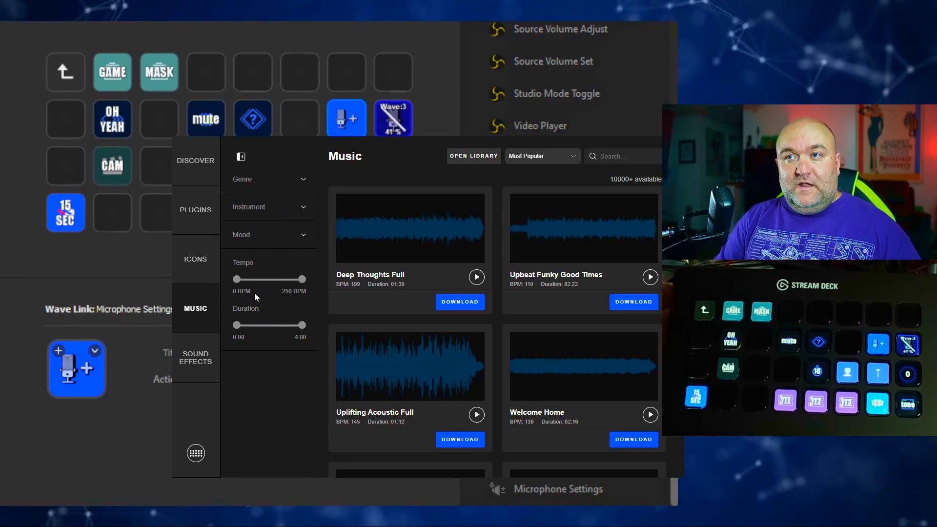
- Preview the Shine Ding, Fast Strong Wind Whooshes and Record Scratch sound effects in the store and browse the rest of the catalogue
{"action": "left_click", "coordinate": [202, 376]}
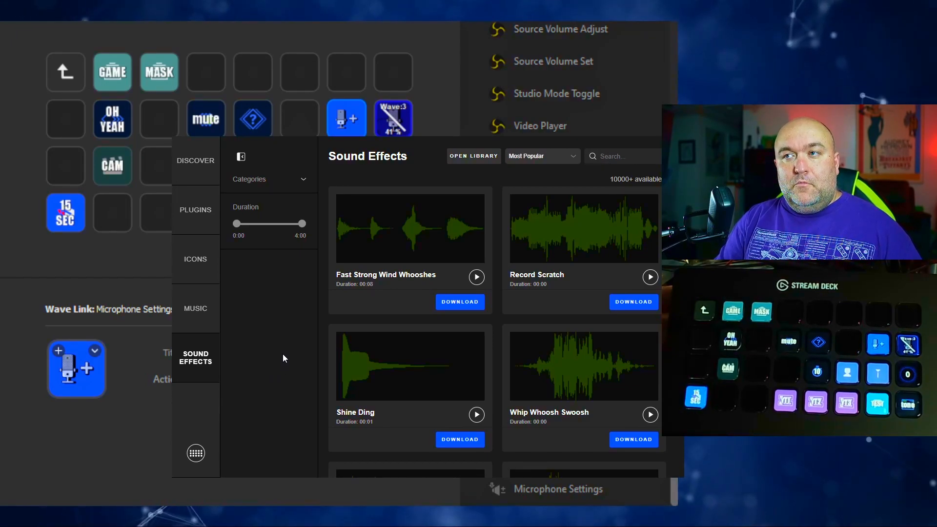
{"action": "left_click", "coordinate": [395, 342]}
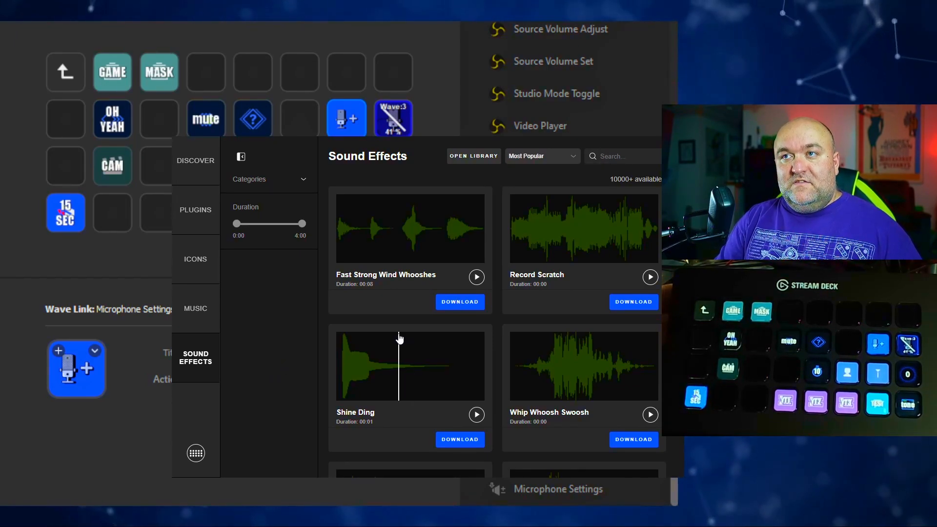
{"action": "scroll", "coordinate": [394, 330], "scroll_direction": "down", "scroll_amount": 1}
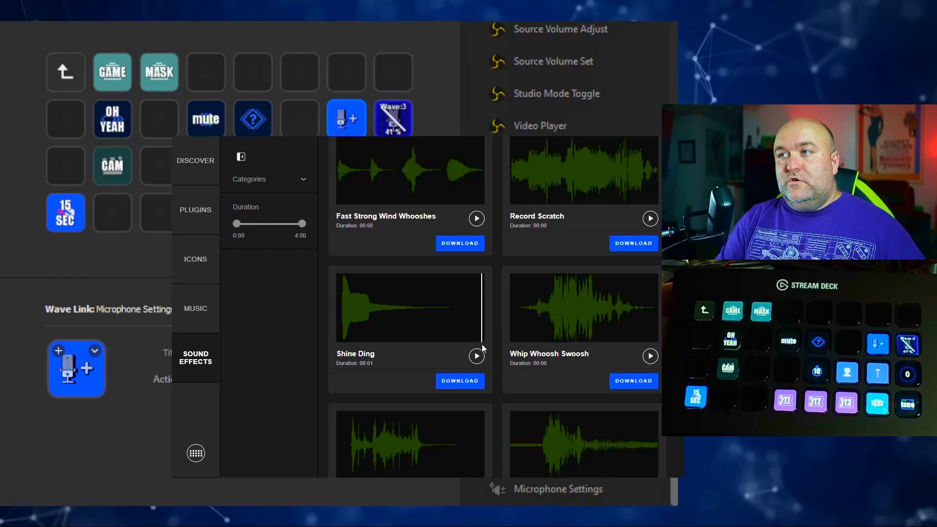
{"action": "left_click", "coordinate": [476, 356]}
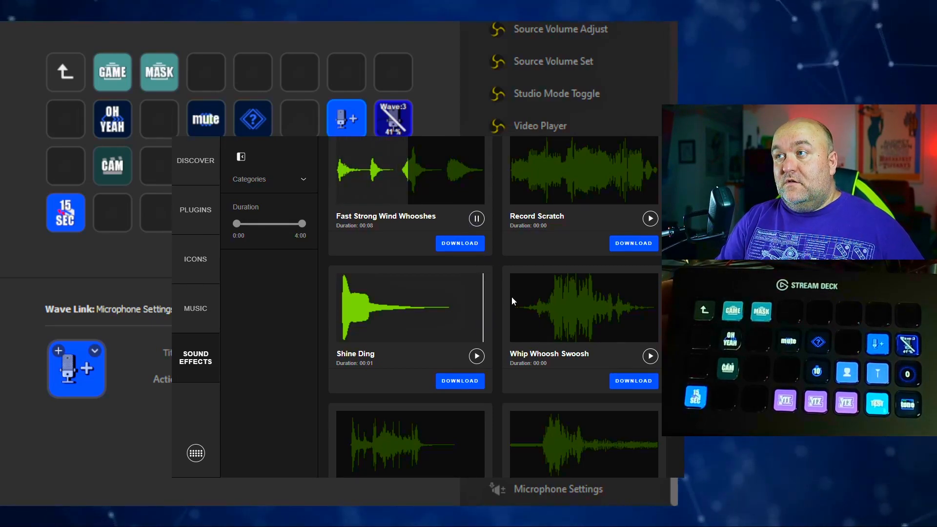
{"action": "left_click", "coordinate": [651, 219]}
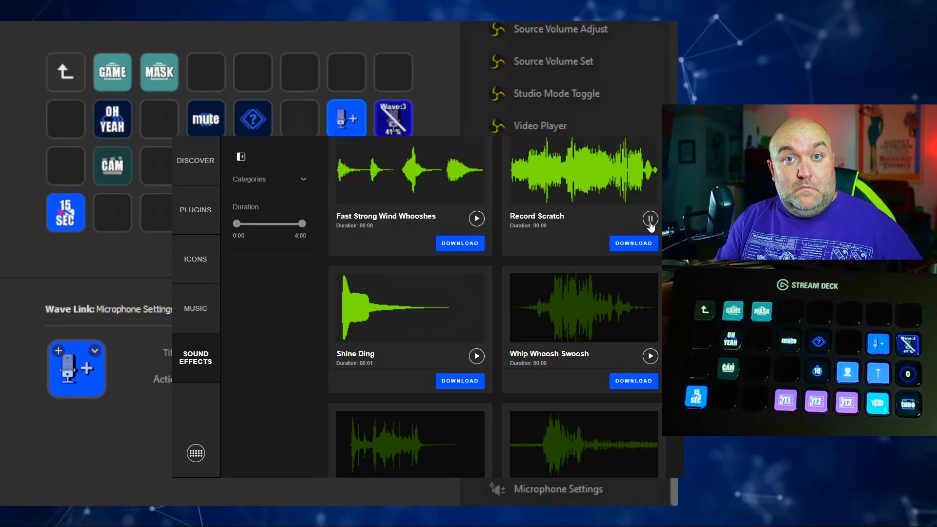
{"action": "scroll", "coordinate": [460, 292], "scroll_direction": "down", "scroll_amount": 5}
{"action": "scroll", "coordinate": [461, 292], "scroll_direction": "down", "scroll_amount": 10}
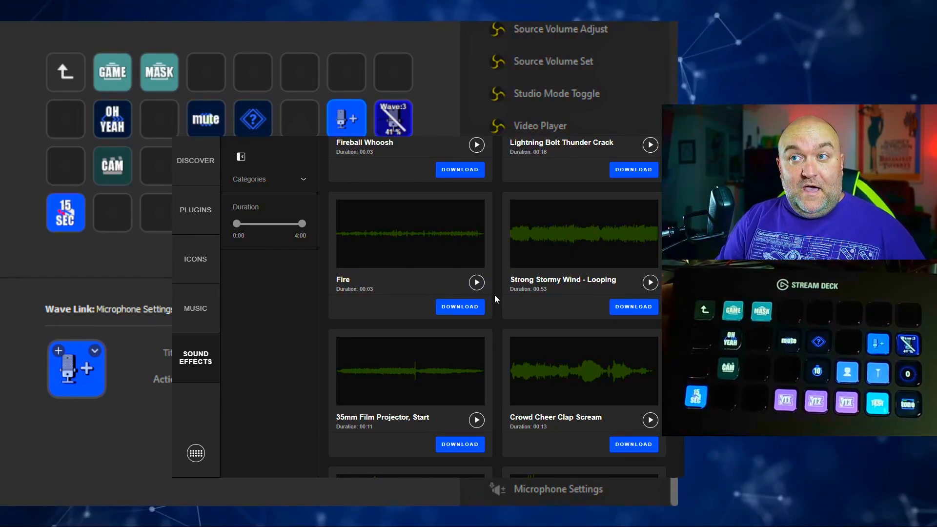
{"action": "scroll", "coordinate": [495, 295], "scroll_direction": "down", "scroll_amount": 2}
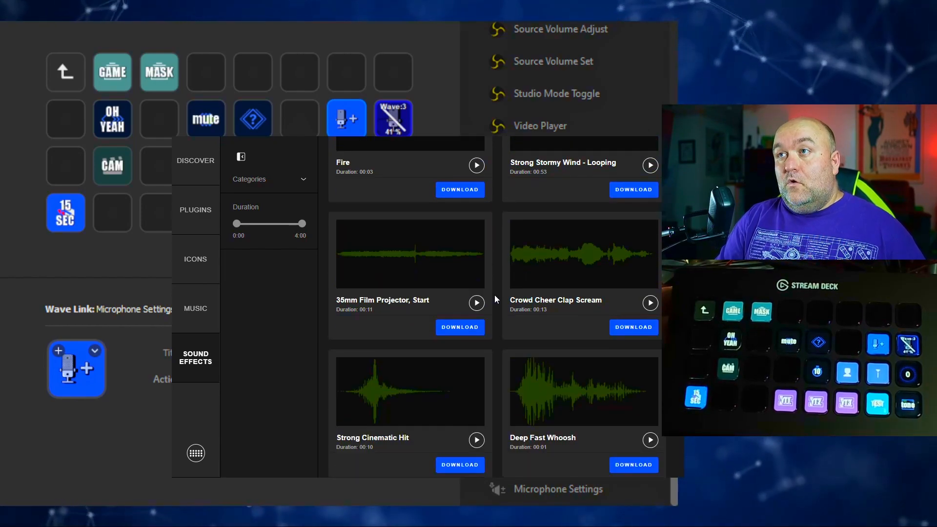